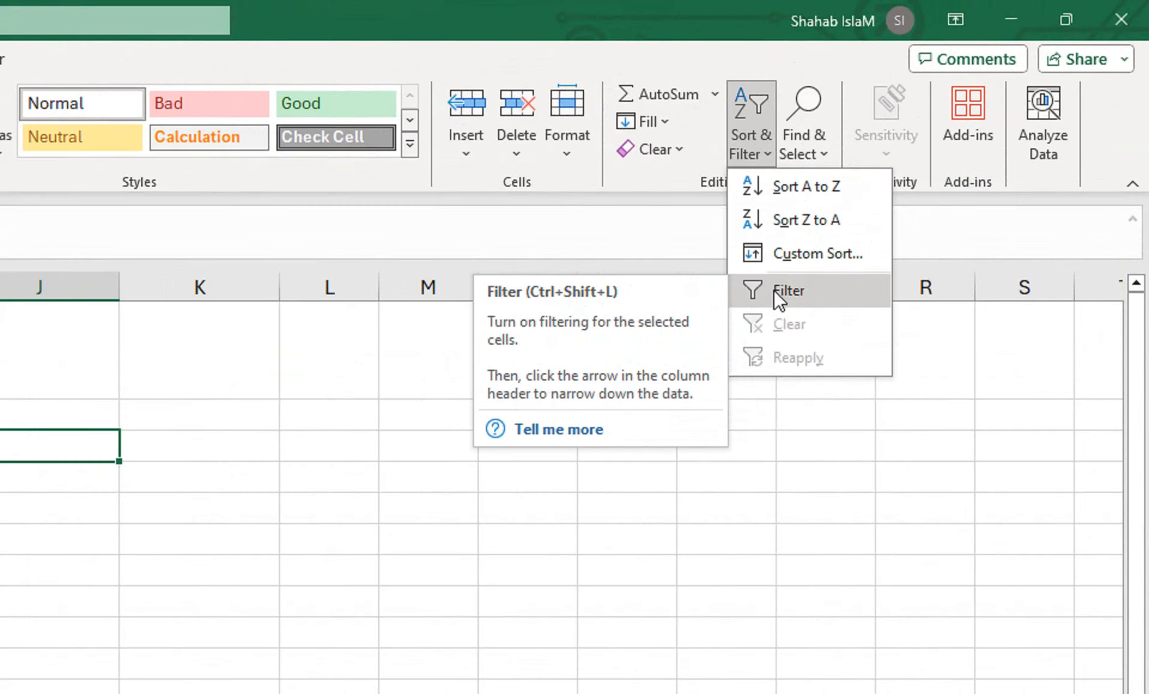
Turn on filtering for the employee table from its DEPARTMENT header cell
{"action": "left_click", "coordinate": [774, 289]}
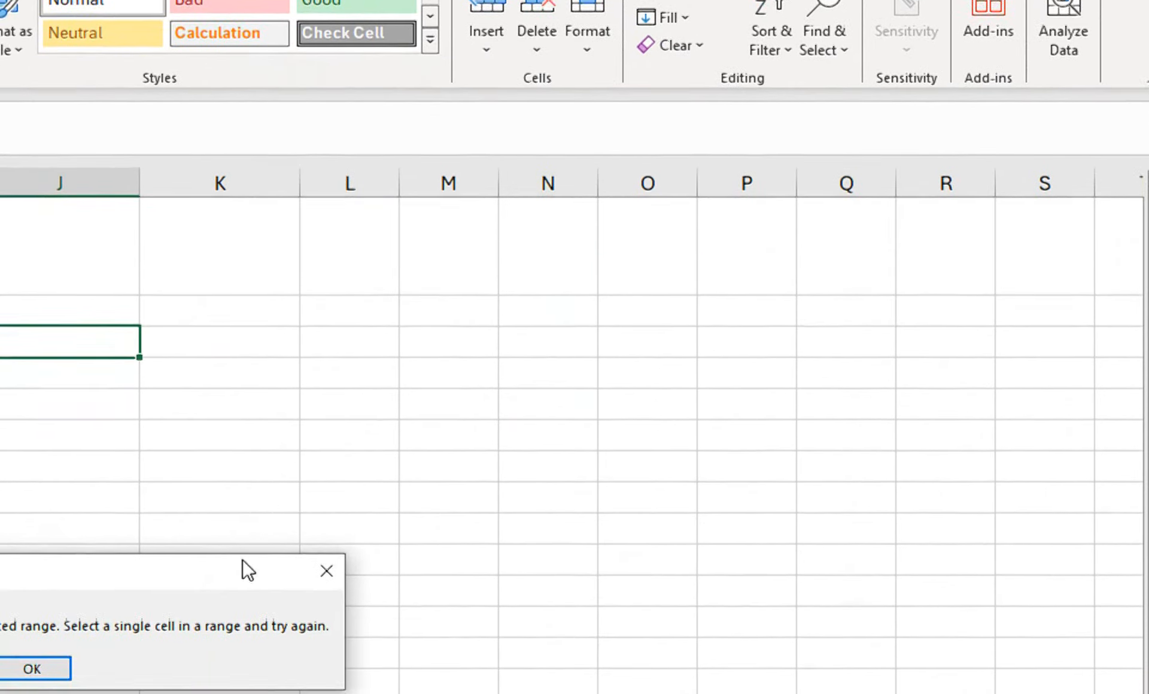
{"action": "left_click", "coordinate": [326, 571]}
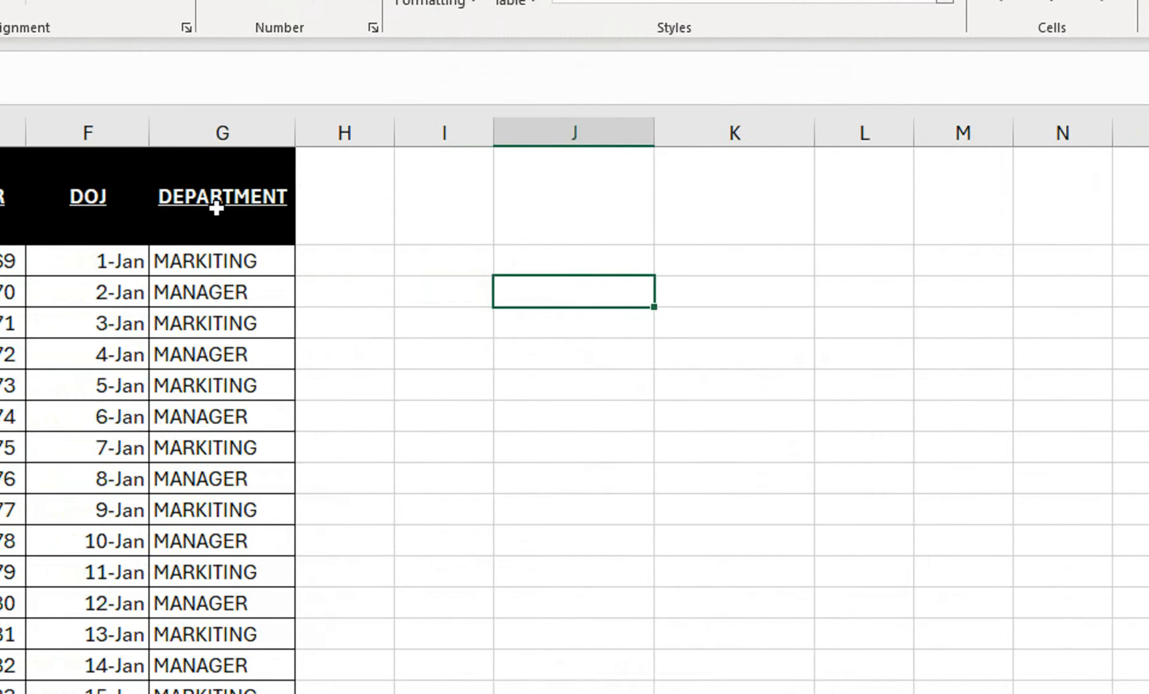
{"action": "left_click", "coordinate": [217, 208]}
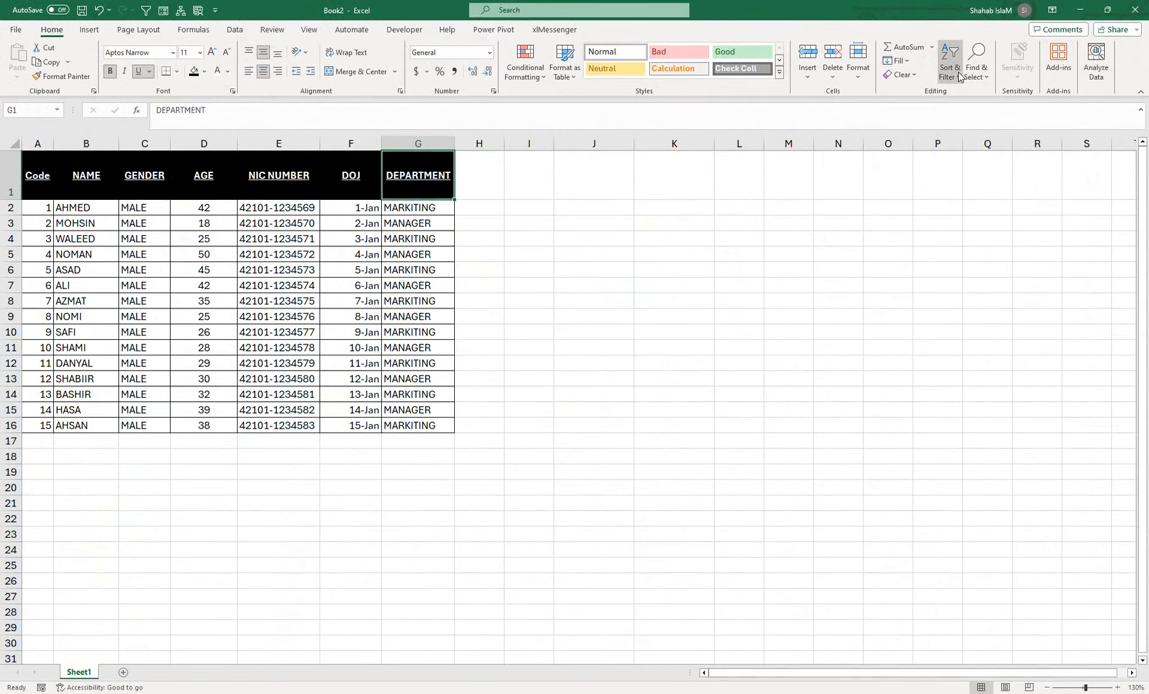
{"action": "left_click", "coordinate": [954, 70]}
{"action": "left_click", "coordinate": [952, 143]}
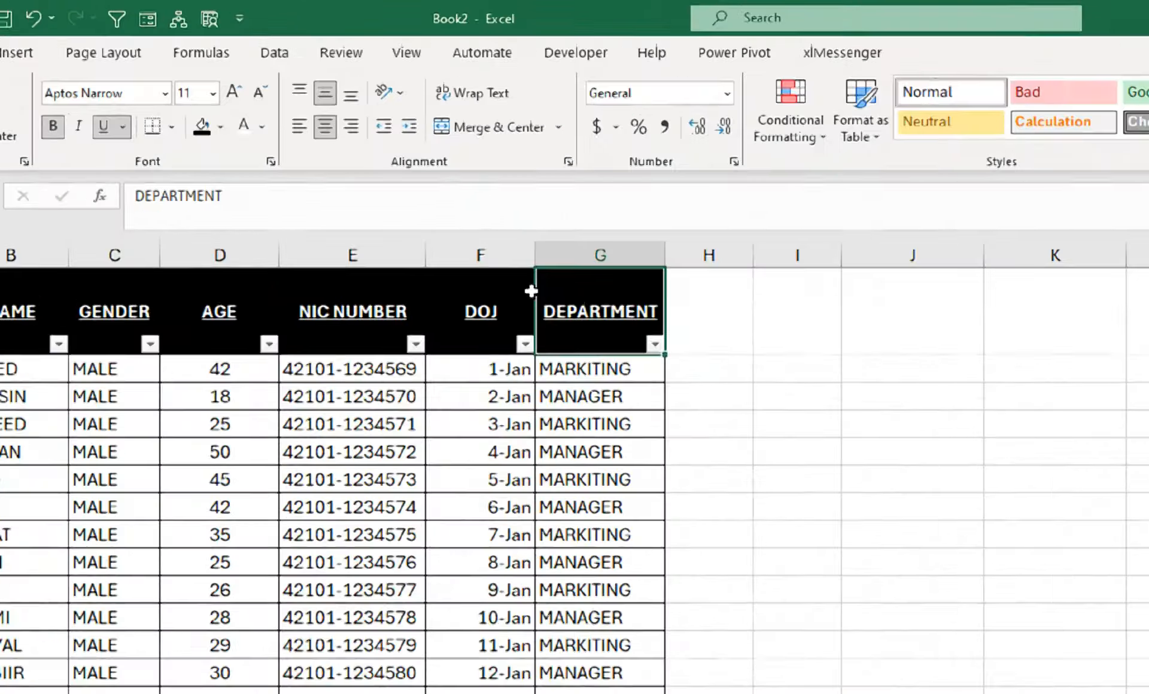
Filter the DEPARTMENT column so that only MARKITING rows are shown
{"action": "left_click", "coordinate": [655, 345]}
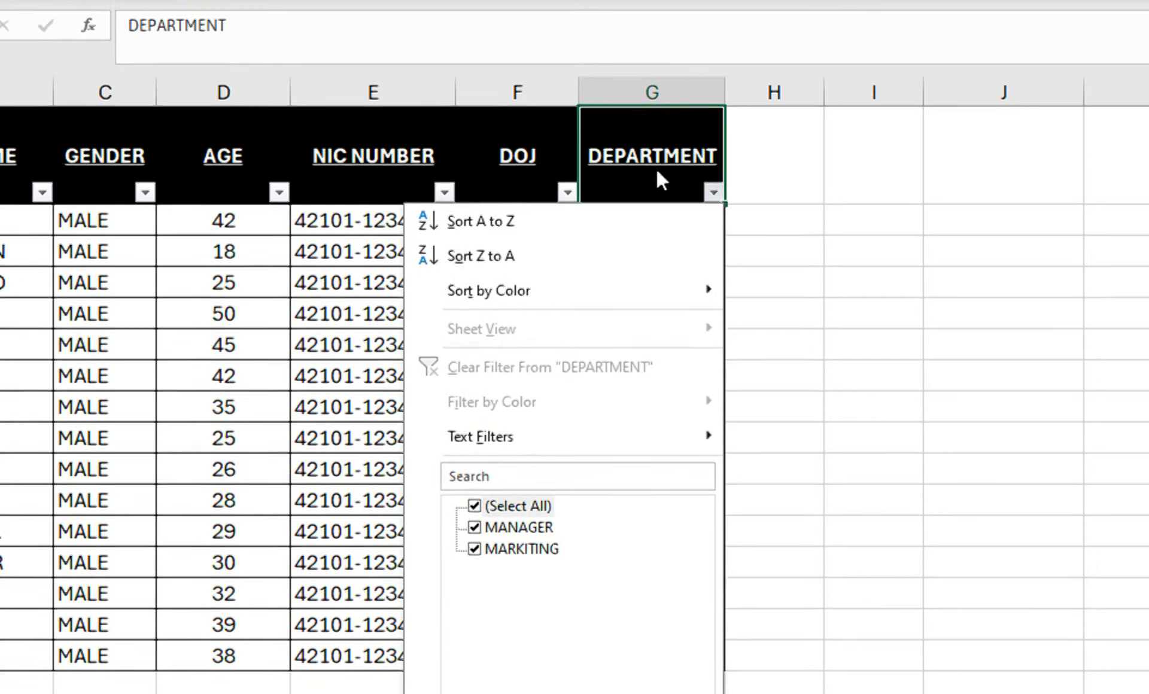
{"action": "left_click", "coordinate": [602, 318]}
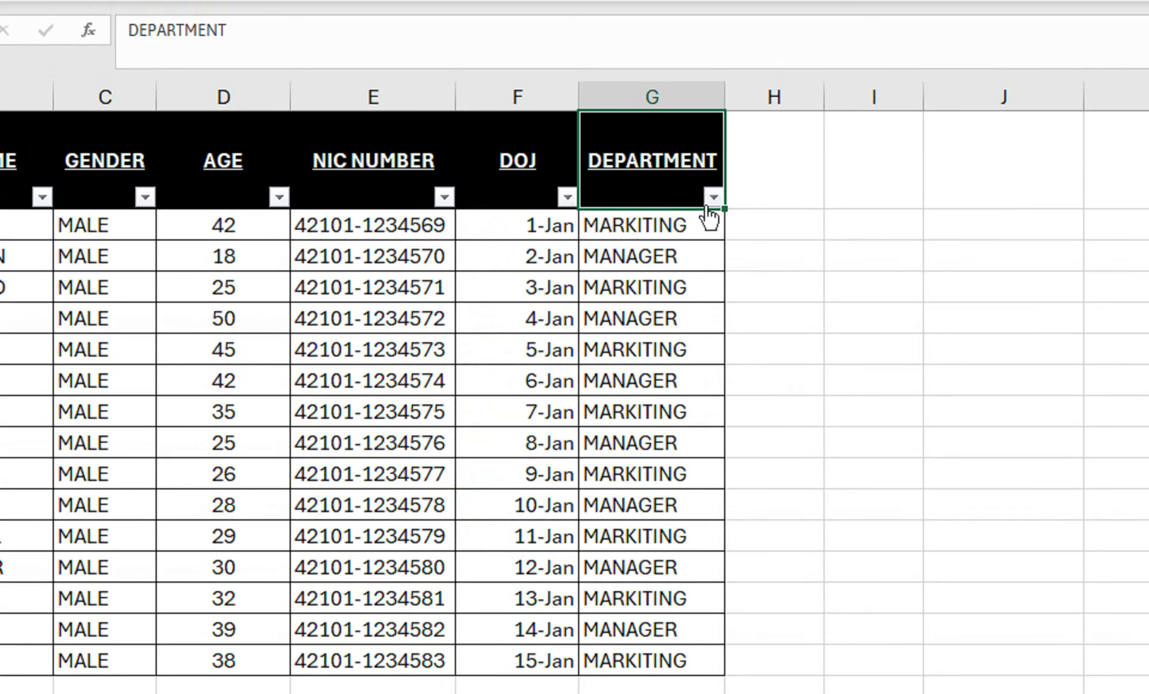
{"action": "left_click", "coordinate": [712, 198]}
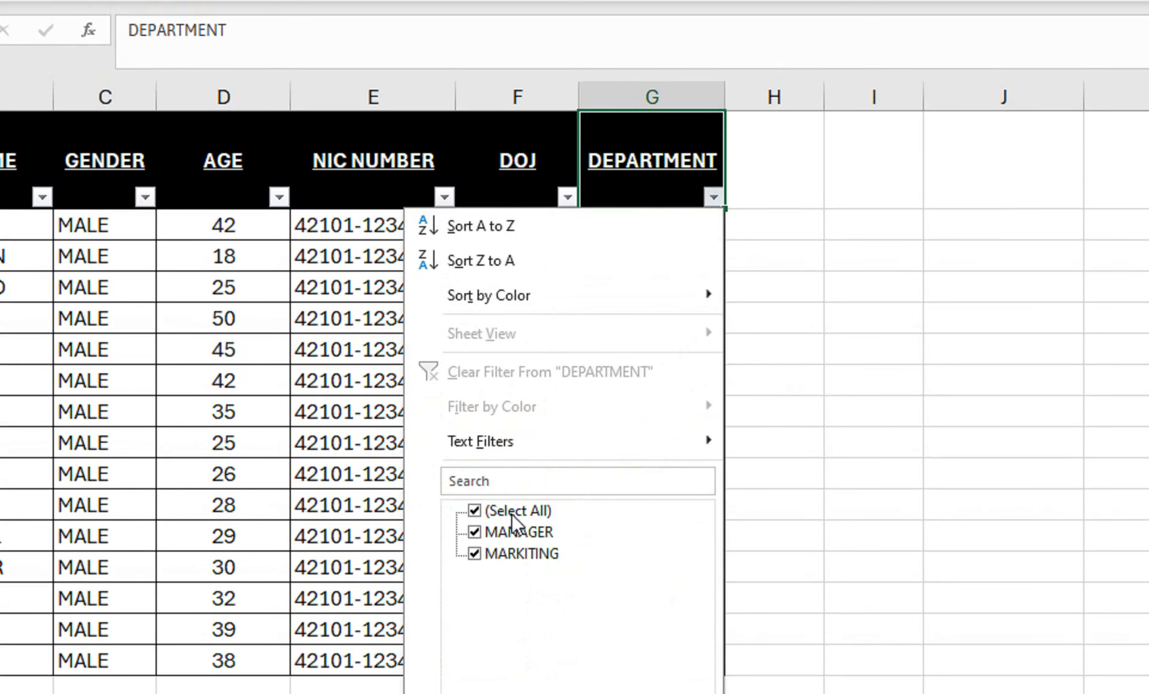
{"action": "left_click", "coordinate": [475, 523]}
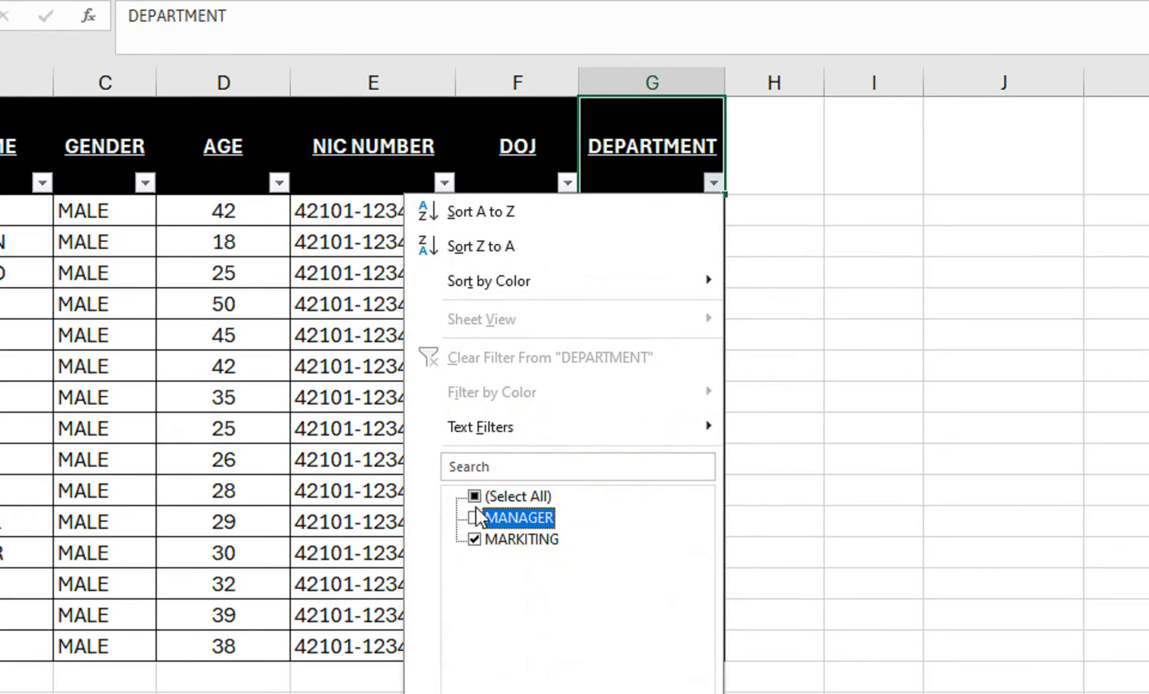
{"action": "left_click", "coordinate": [474, 498]}
{"action": "left_click", "coordinate": [474, 497]}
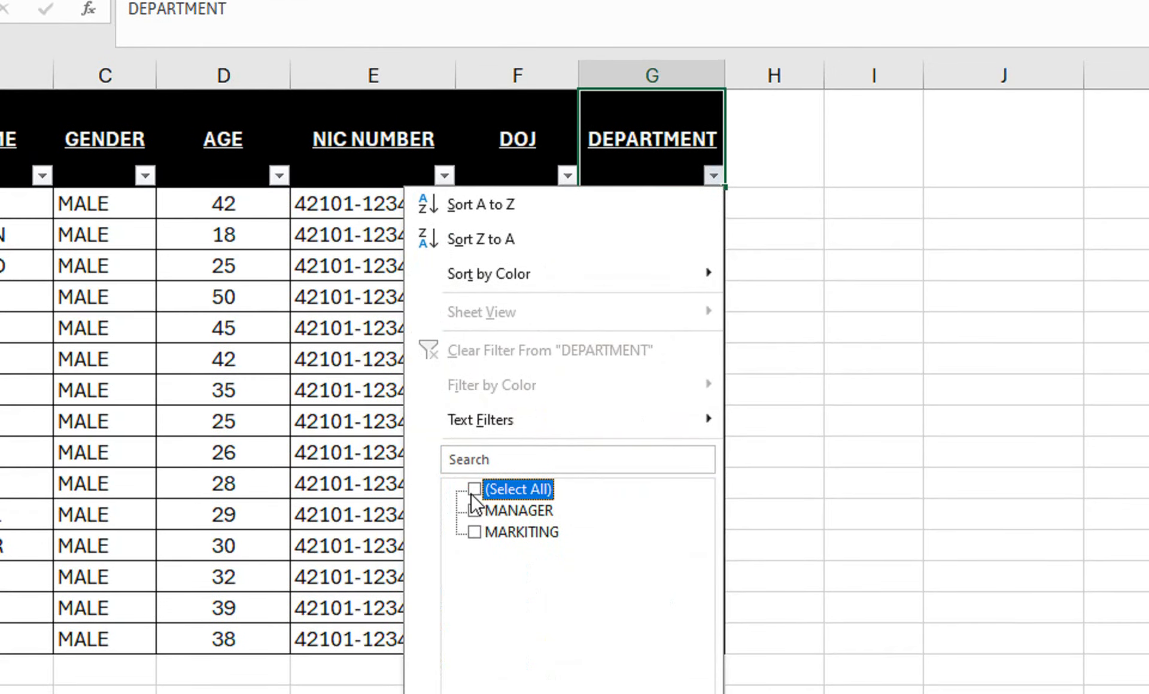
{"action": "left_click", "coordinate": [474, 532]}
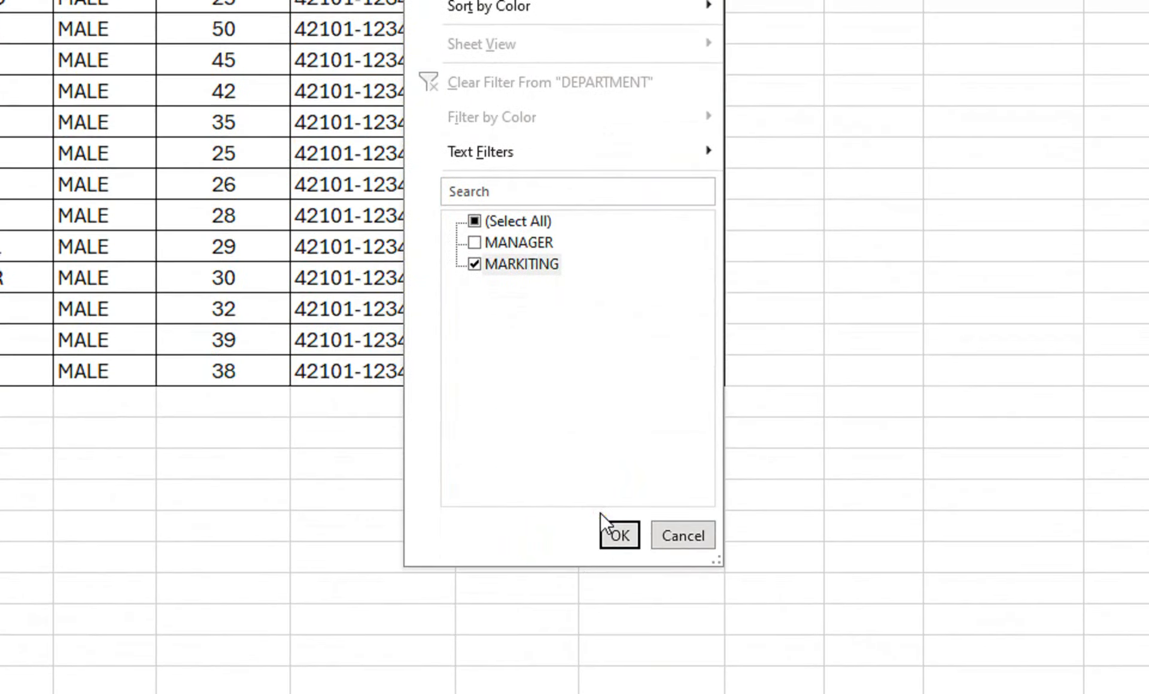
{"action": "left_click", "coordinate": [608, 528]}
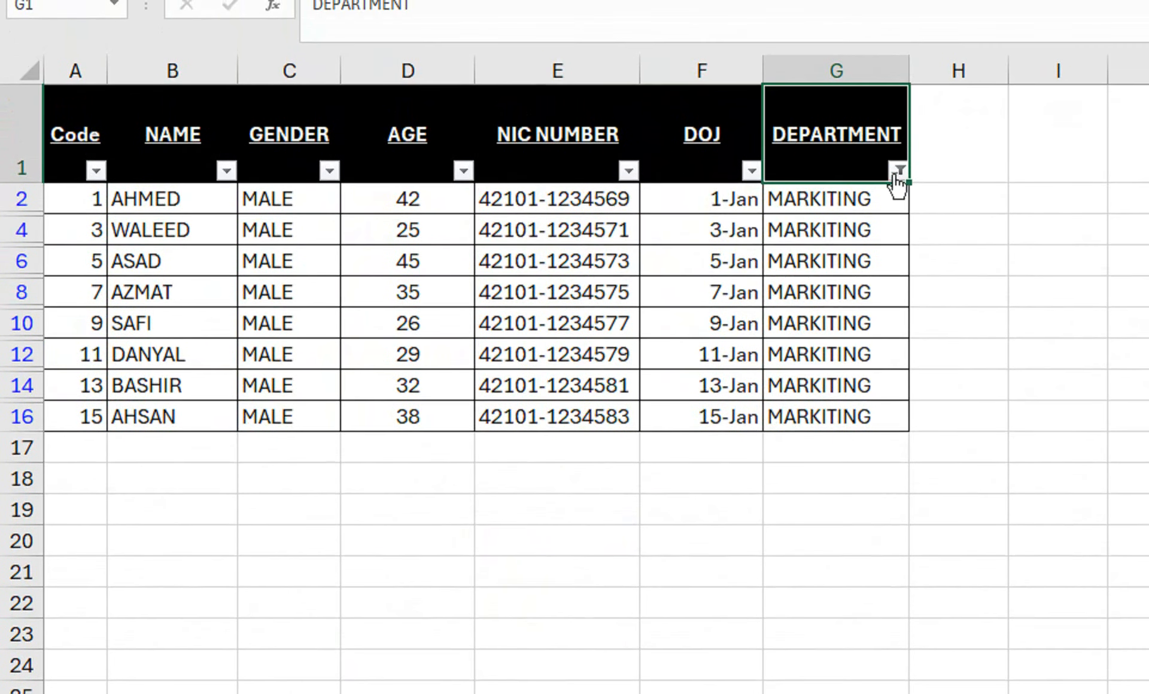
Clear the filter from the DEPARTMENT column and turn off filtering for the table
{"action": "left_click", "coordinate": [897, 177]}
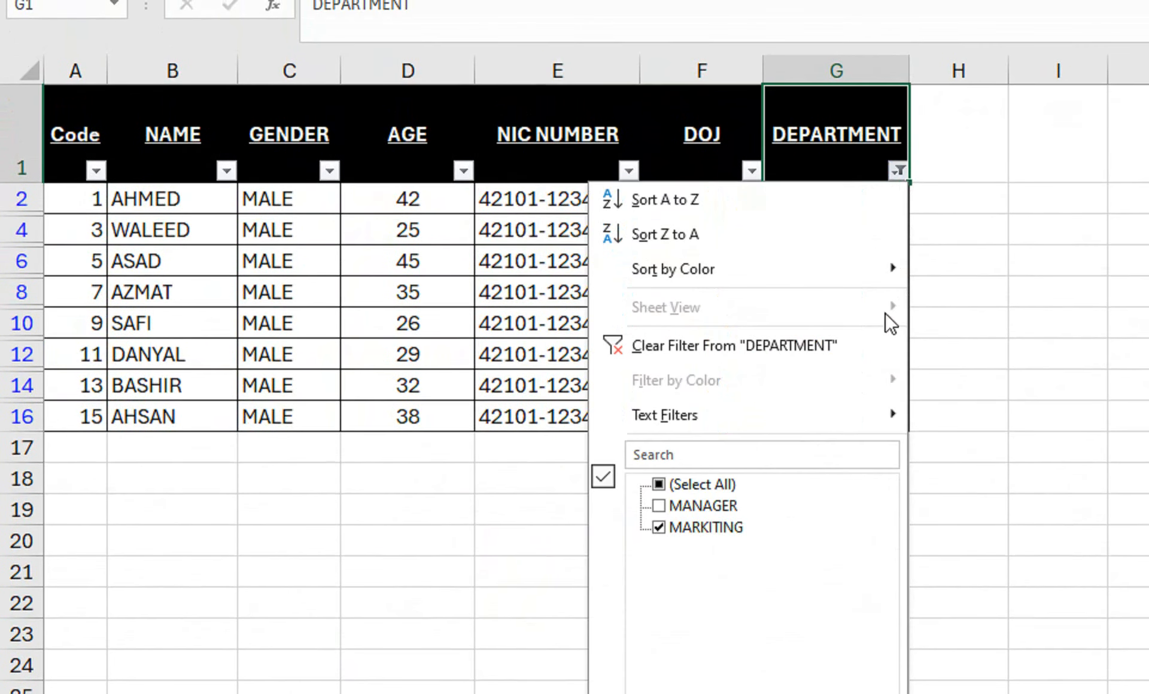
{"action": "left_click", "coordinate": [841, 355]}
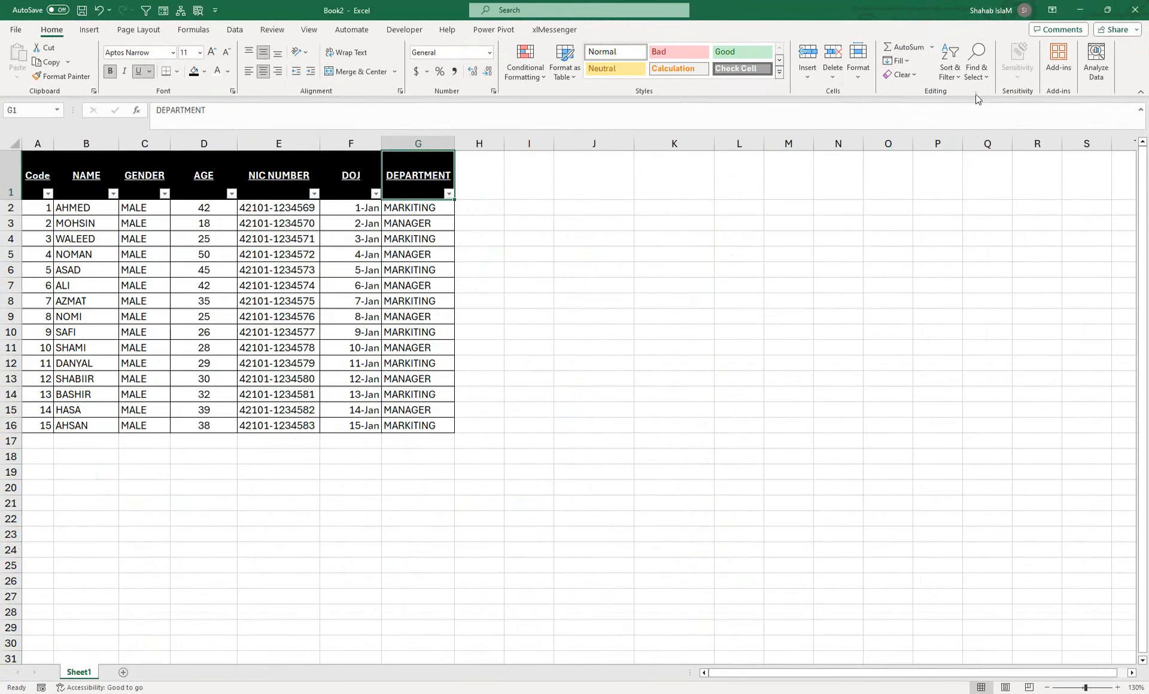
{"action": "left_click", "coordinate": [949, 66]}
{"action": "left_click", "coordinate": [956, 145]}
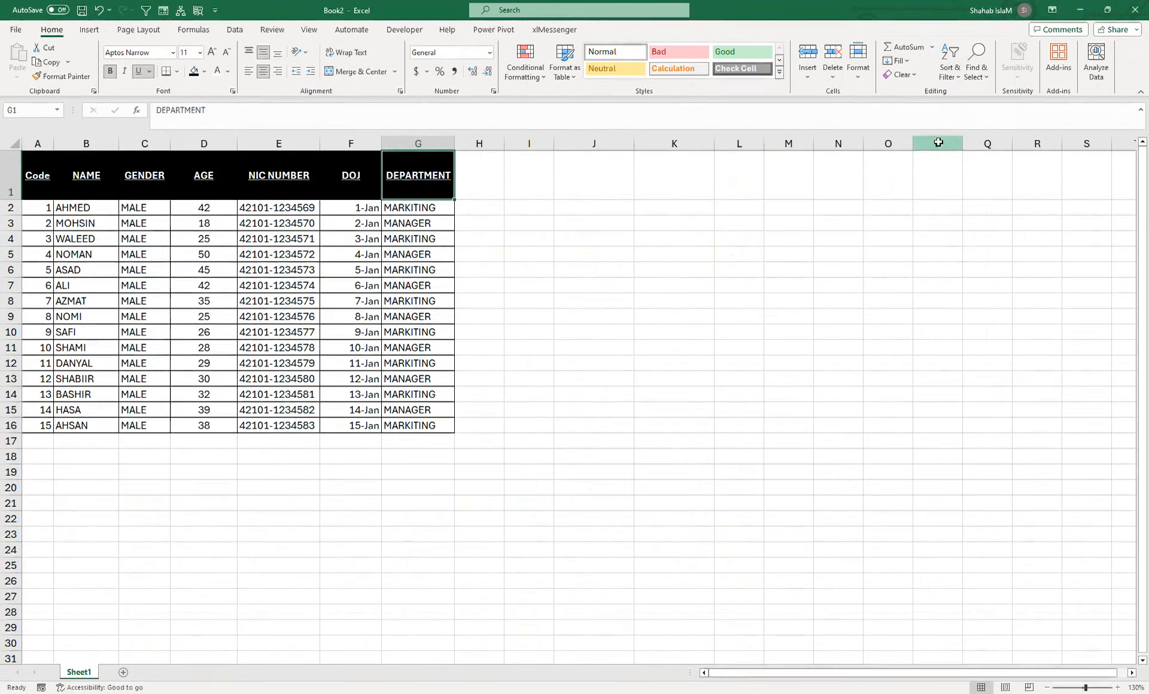
Copy the DEPARTMENT header and its first entry, MARKITING, from G1:G2 to K2:K3 as the filter criteria
{"action": "left_click_drag", "start_coordinate": [398, 175], "coordinate": [402, 212]}
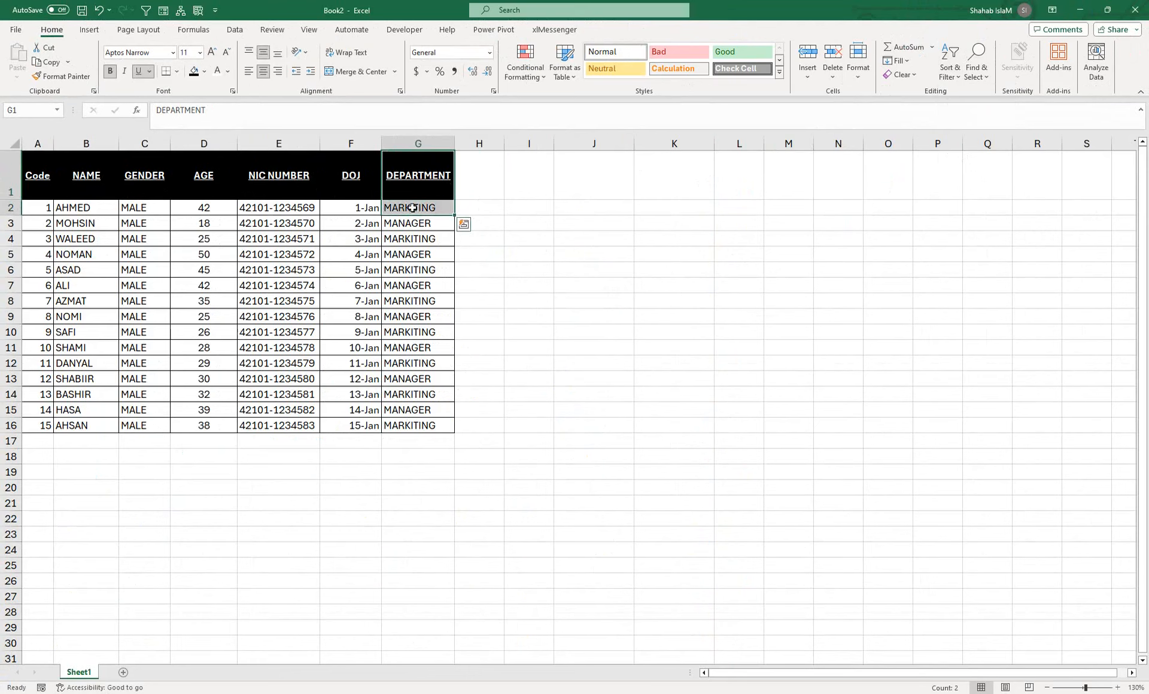
{"action": "right_click", "coordinate": [412, 188]}
{"action": "left_click", "coordinate": [432, 233]}
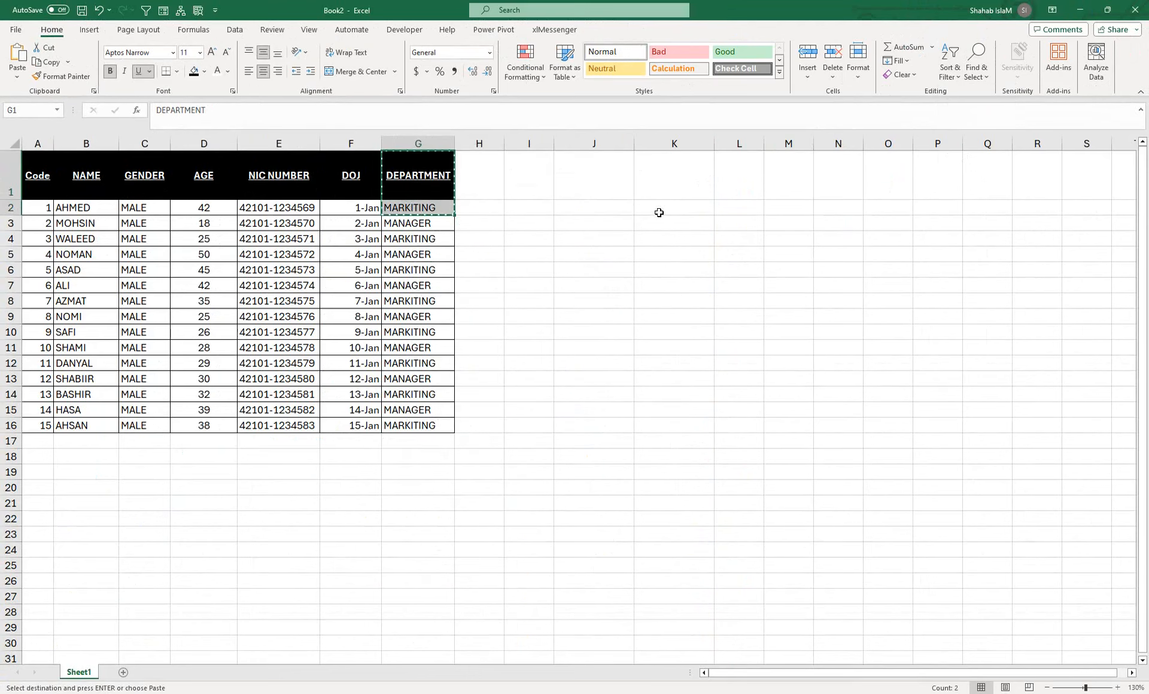
{"action": "left_click", "coordinate": [662, 213]}
{"action": "left_click", "coordinate": [18, 55]}
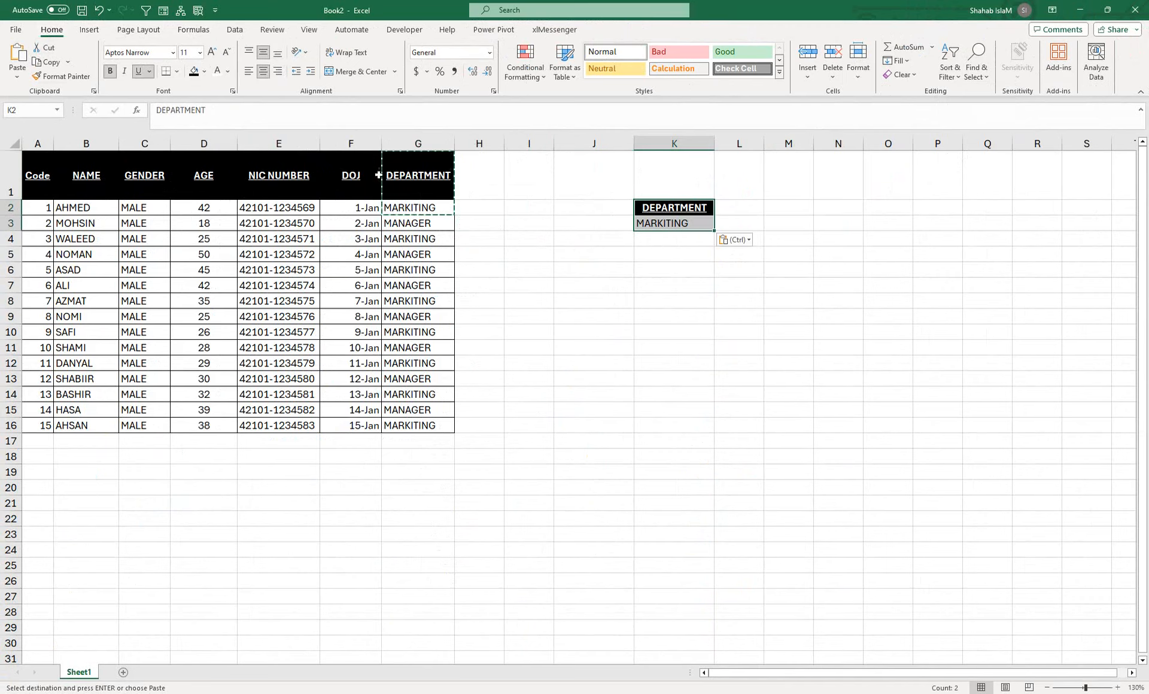
{"action": "left_click", "coordinate": [646, 222]}
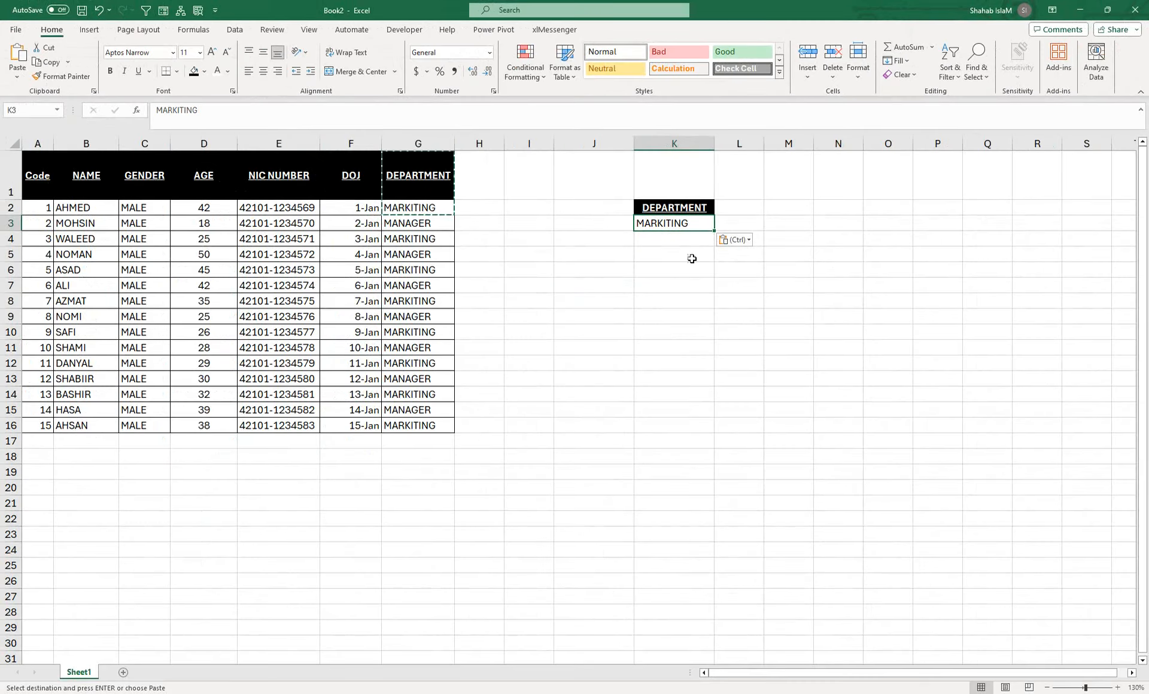
Copy the table's header row A1:G1 to I6 and autofit columns M and O to their headings
{"action": "left_click_drag", "start_coordinate": [52, 240], "coordinate": [0, 256]}
{"action": "right_click", "coordinate": [47, 191]}
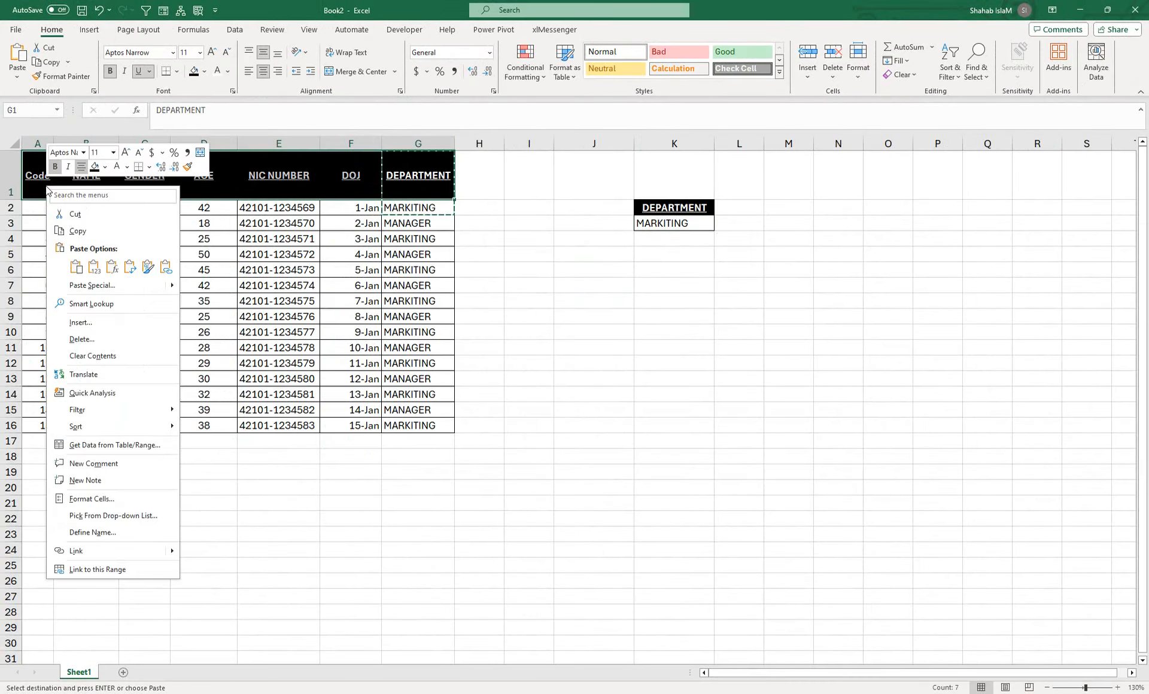
{"action": "left_click", "coordinate": [72, 235]}
{"action": "left_click", "coordinate": [541, 269]}
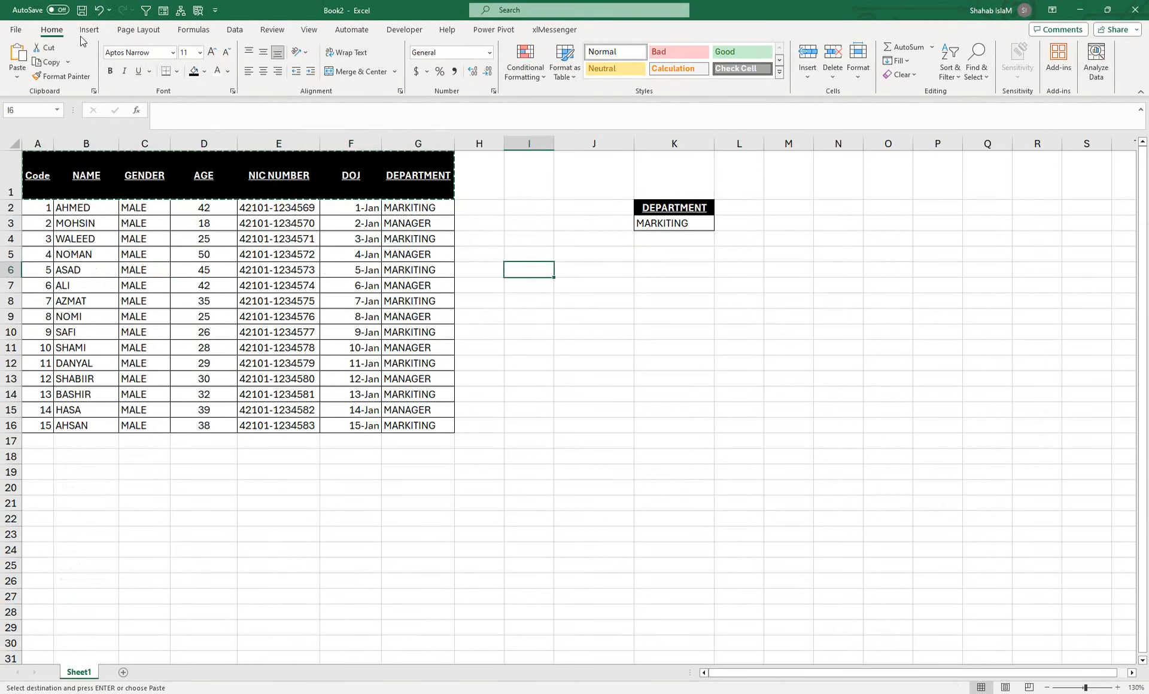
{"action": "left_click", "coordinate": [17, 56]}
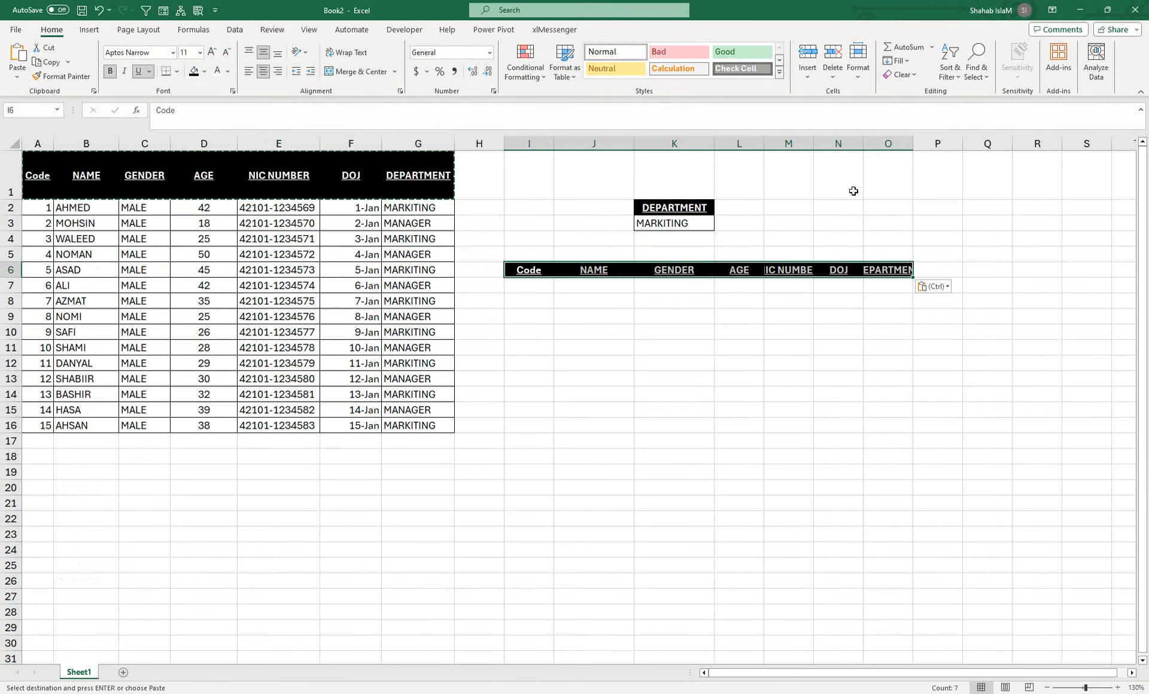
{"action": "double_click", "coordinate": [814, 144]}
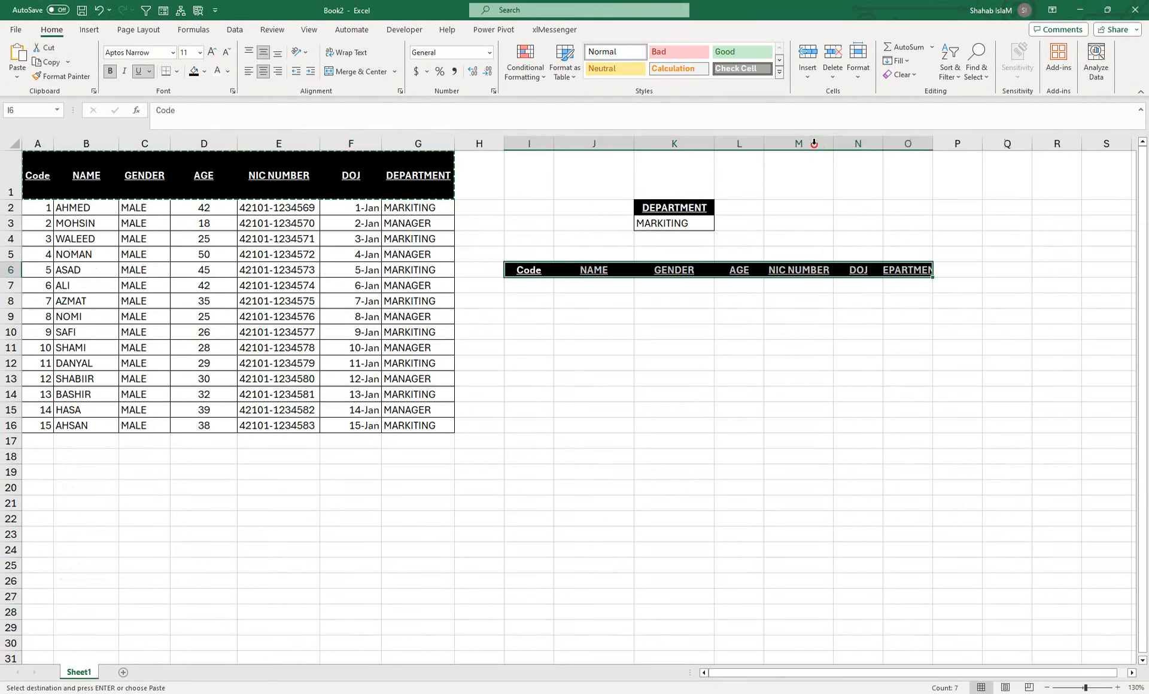
{"action": "left_click", "coordinate": [521, 291]}
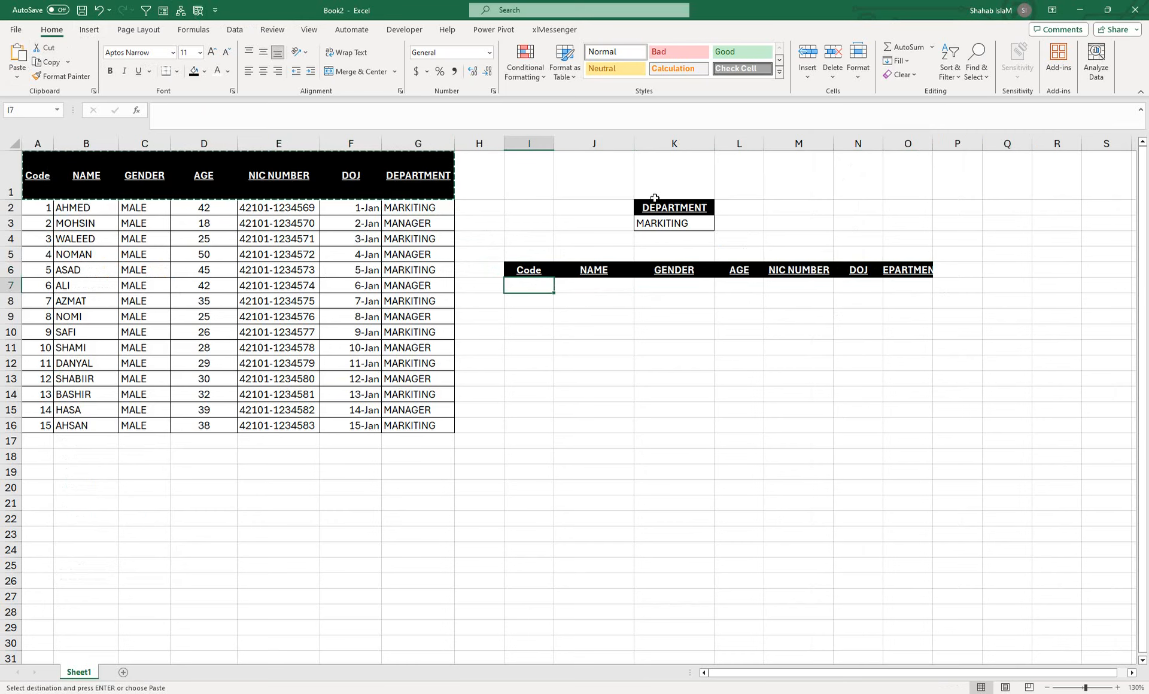
{"action": "left_click", "coordinate": [658, 225]}
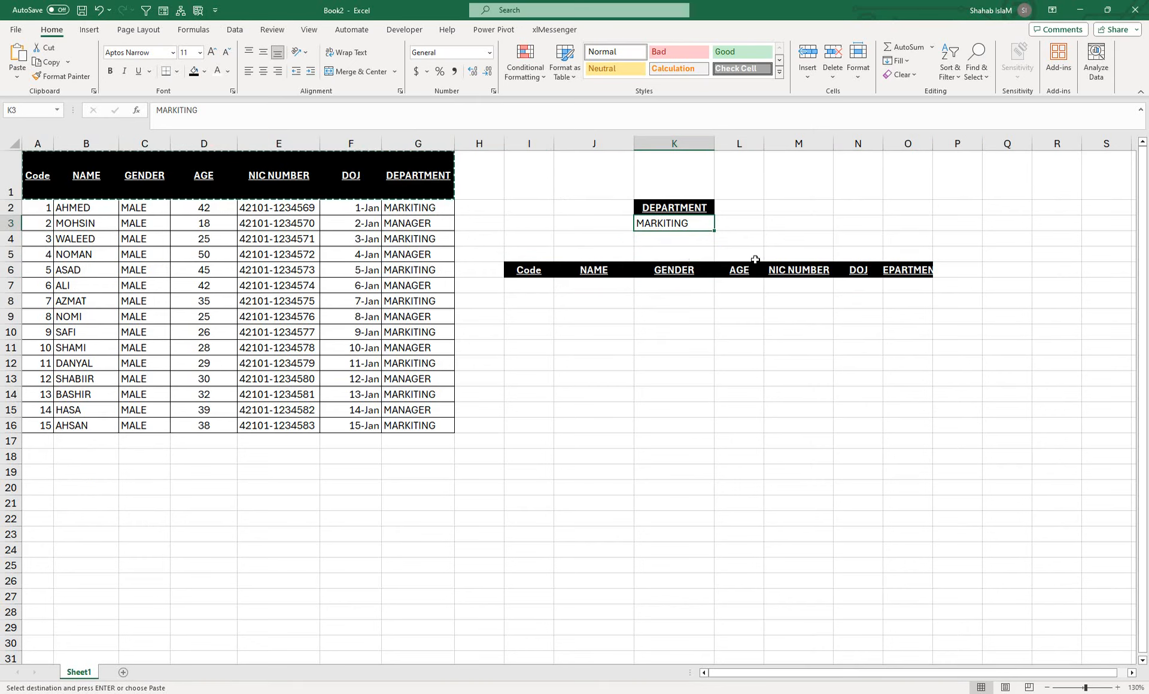
{"action": "double_click", "coordinate": [932, 144]}
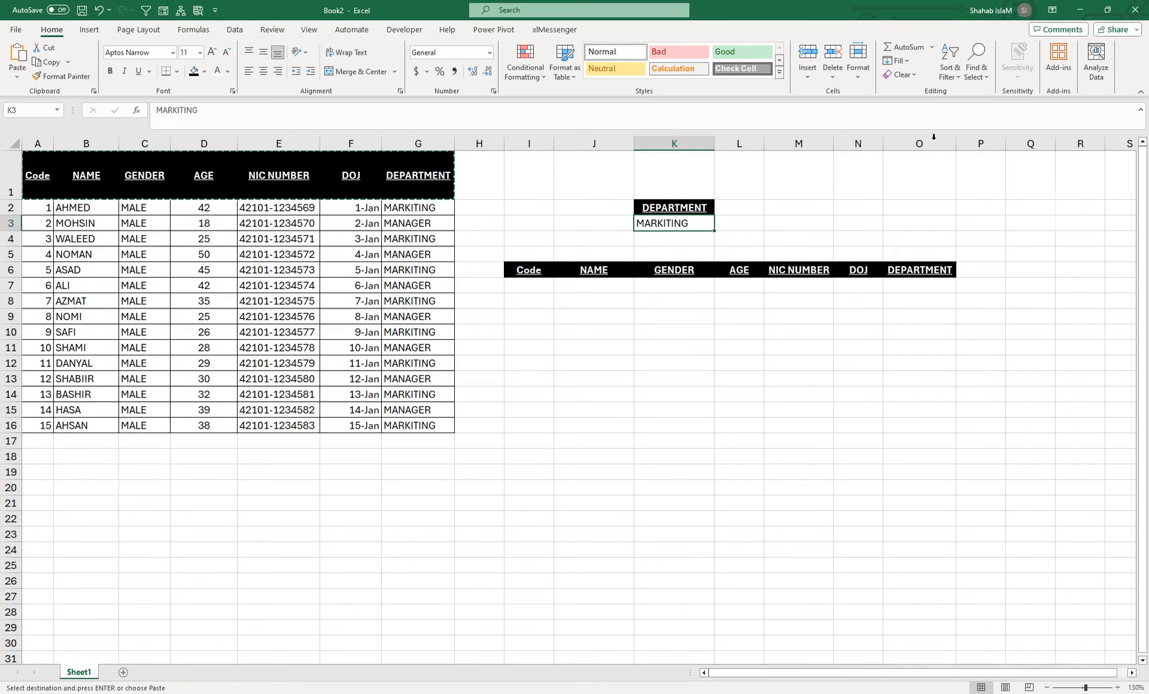
Start an Advanced Filter on the list range A1:G16 and set the criteria range to K2:K3
{"action": "left_click", "coordinate": [235, 30]}
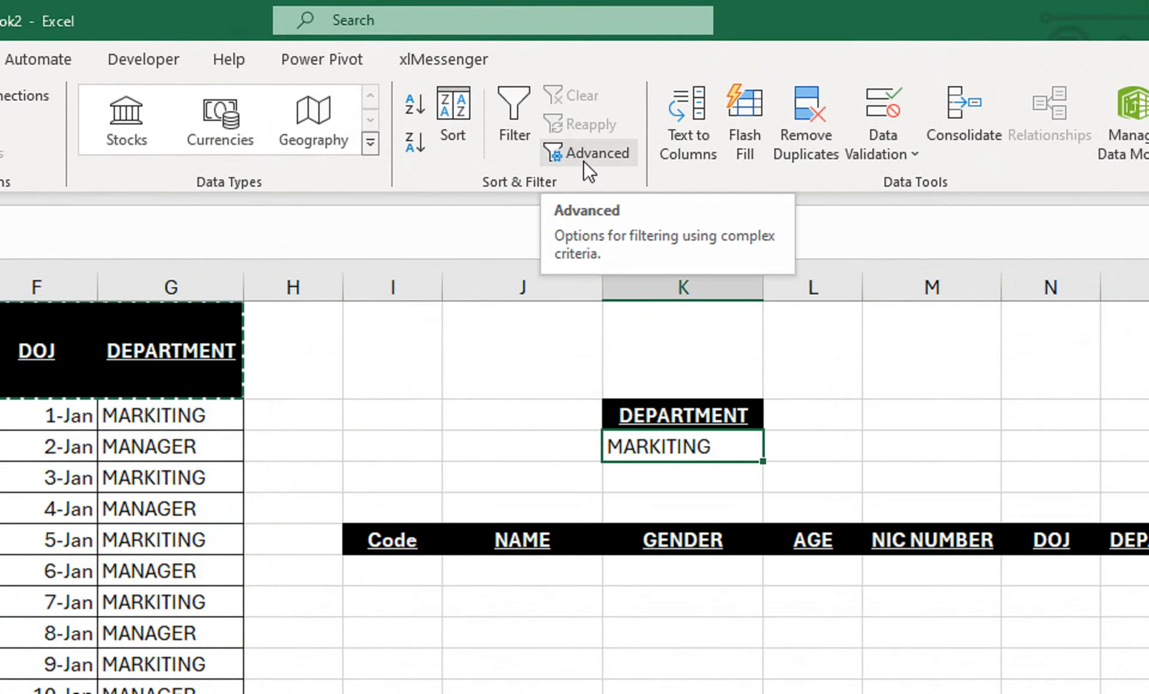
{"action": "left_click", "coordinate": [584, 157]}
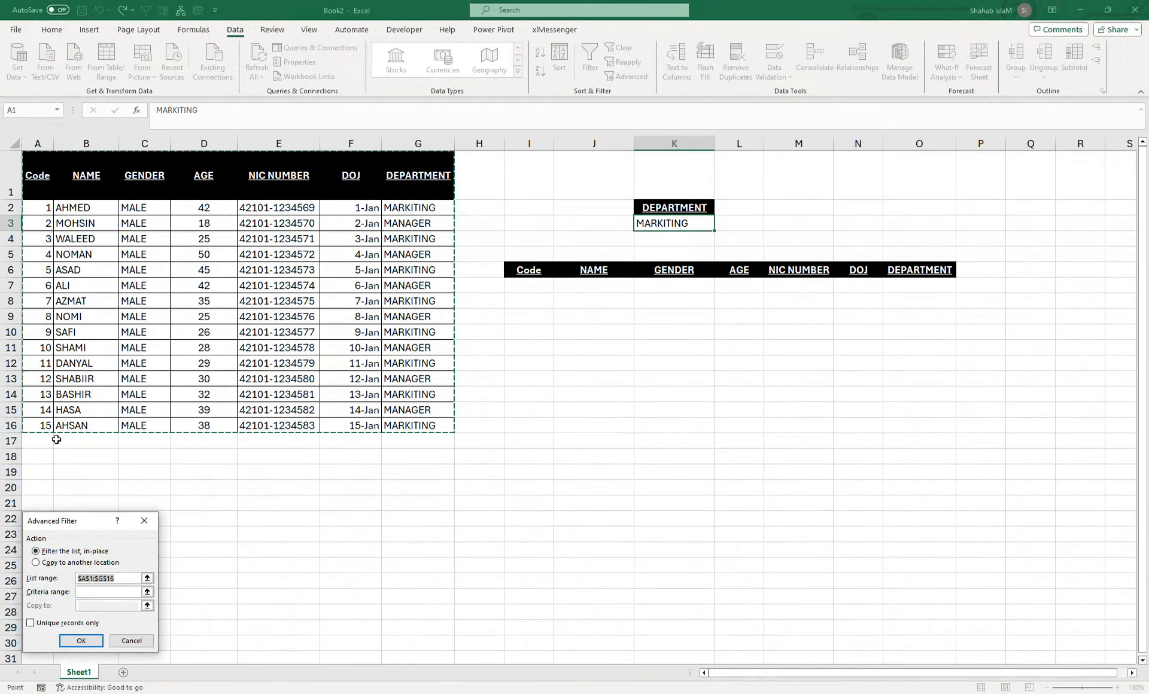
{"action": "left_click_drag", "start_coordinate": [65, 526], "coordinate": [523, 324]}
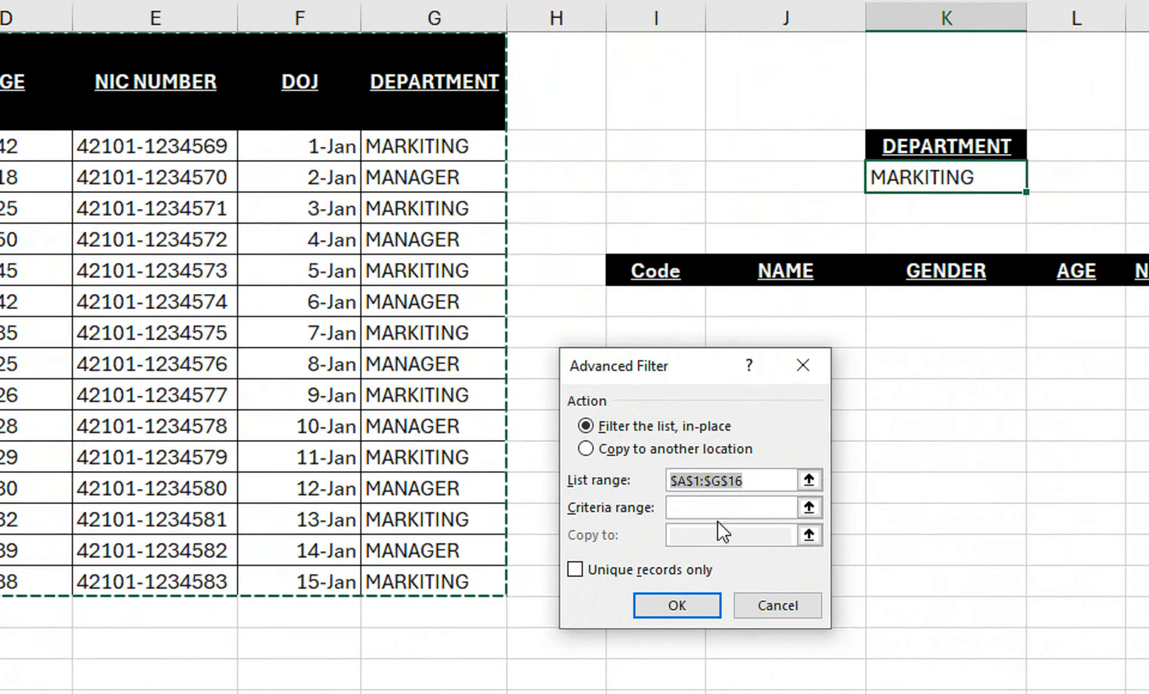
{"action": "left_click", "coordinate": [756, 534]}
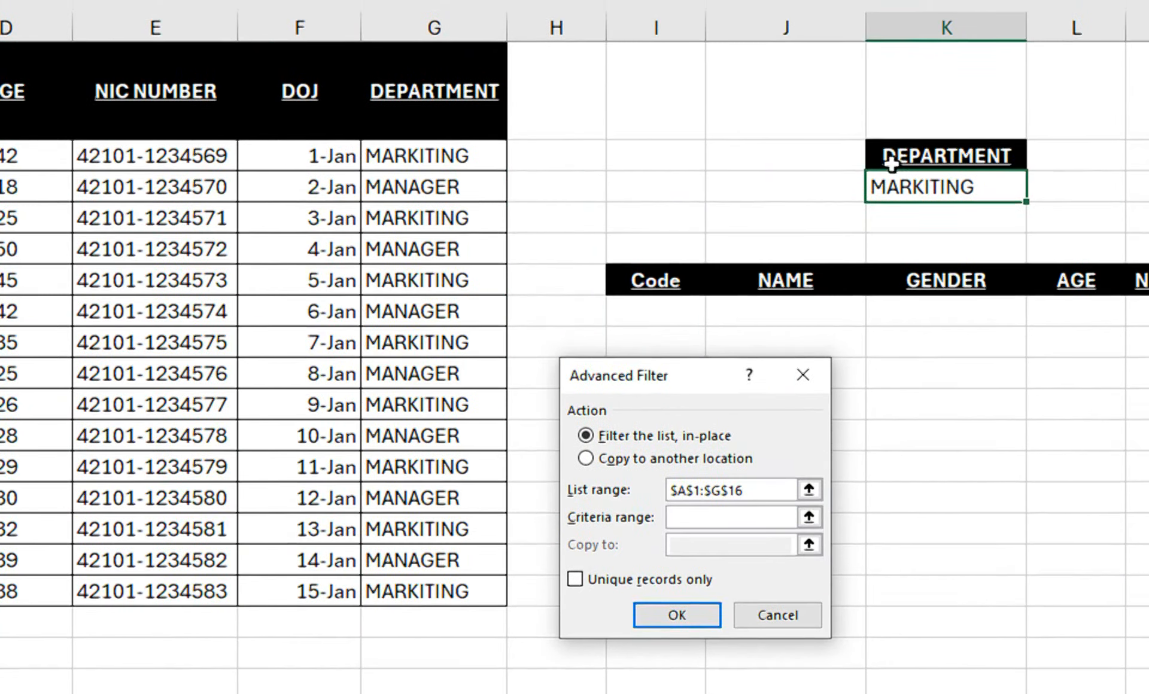
{"action": "left_click_drag", "start_coordinate": [885, 149], "coordinate": [877, 175]}
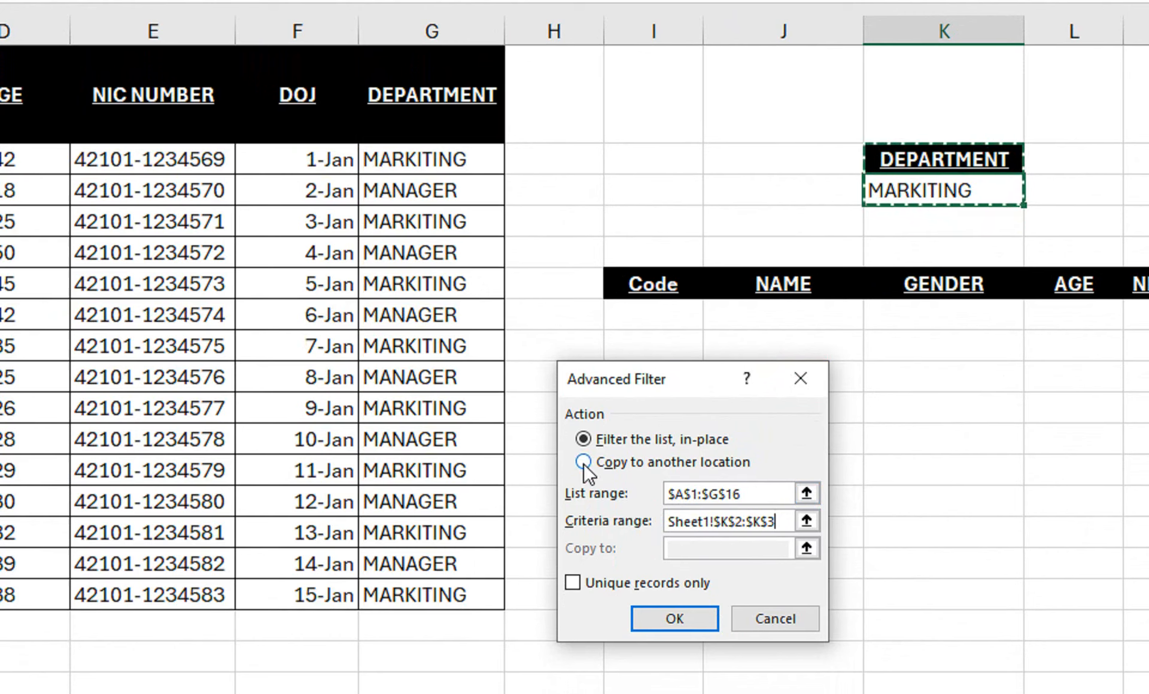
Set the Advanced Filter to copy its results to another location, with the header range I6:O6 as the destination
{"action": "left_click", "coordinate": [584, 462]}
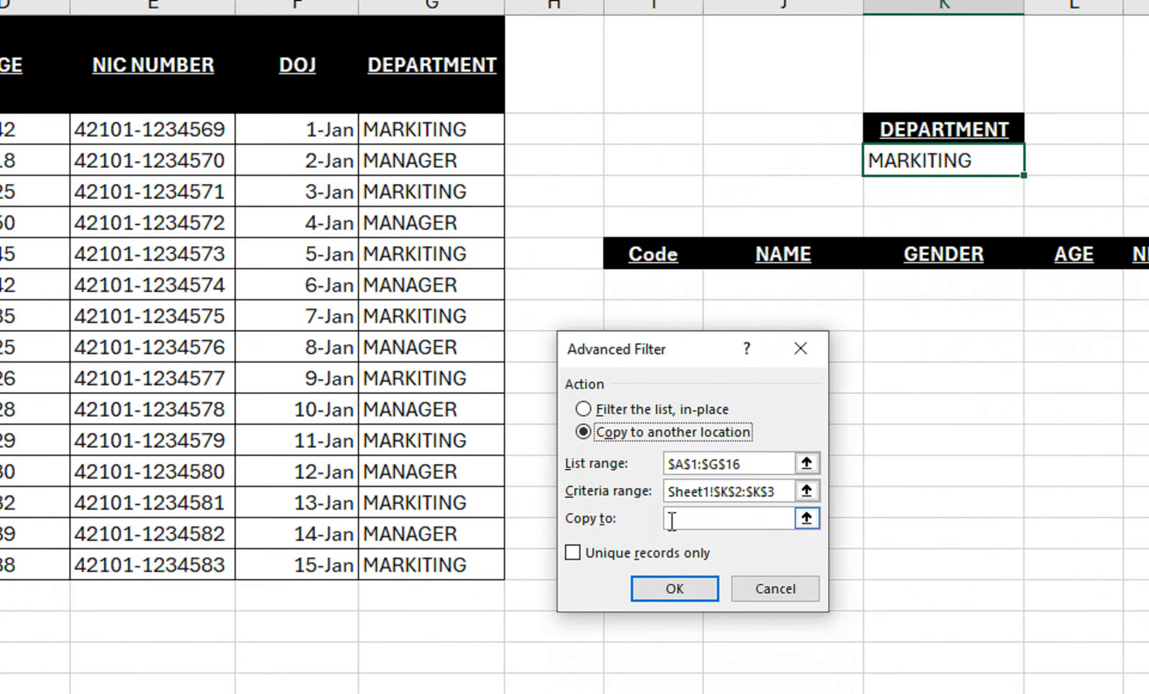
{"action": "left_click", "coordinate": [671, 549]}
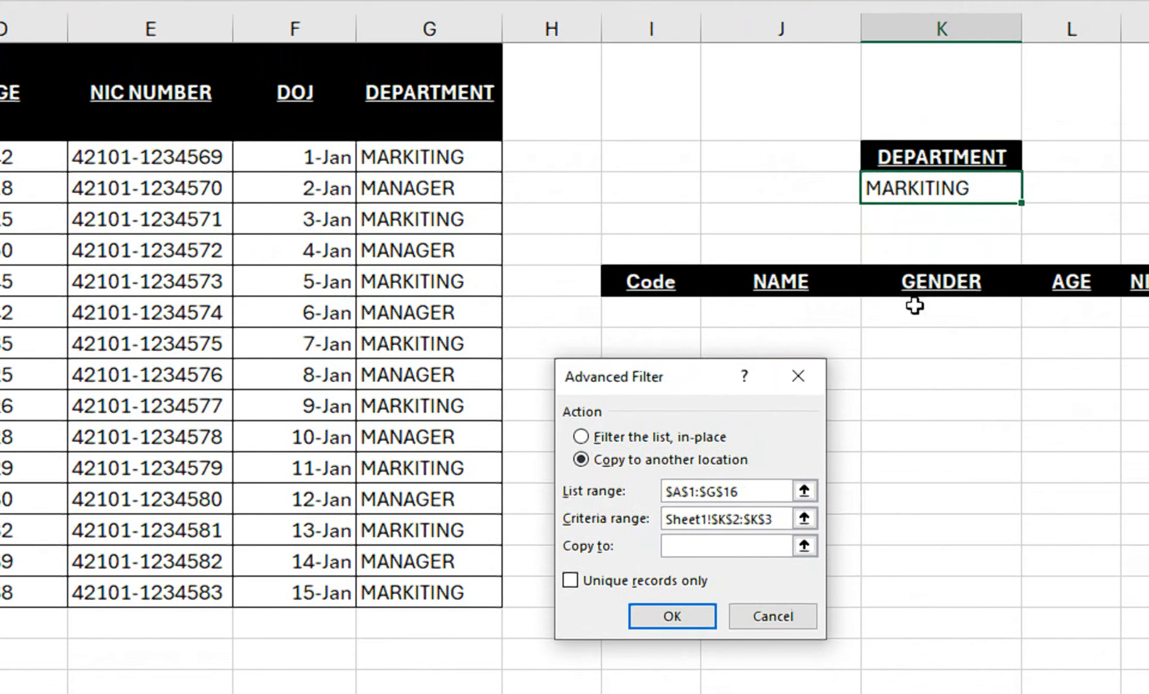
{"action": "left_click_drag", "start_coordinate": [625, 285], "coordinate": [1055, 278]}
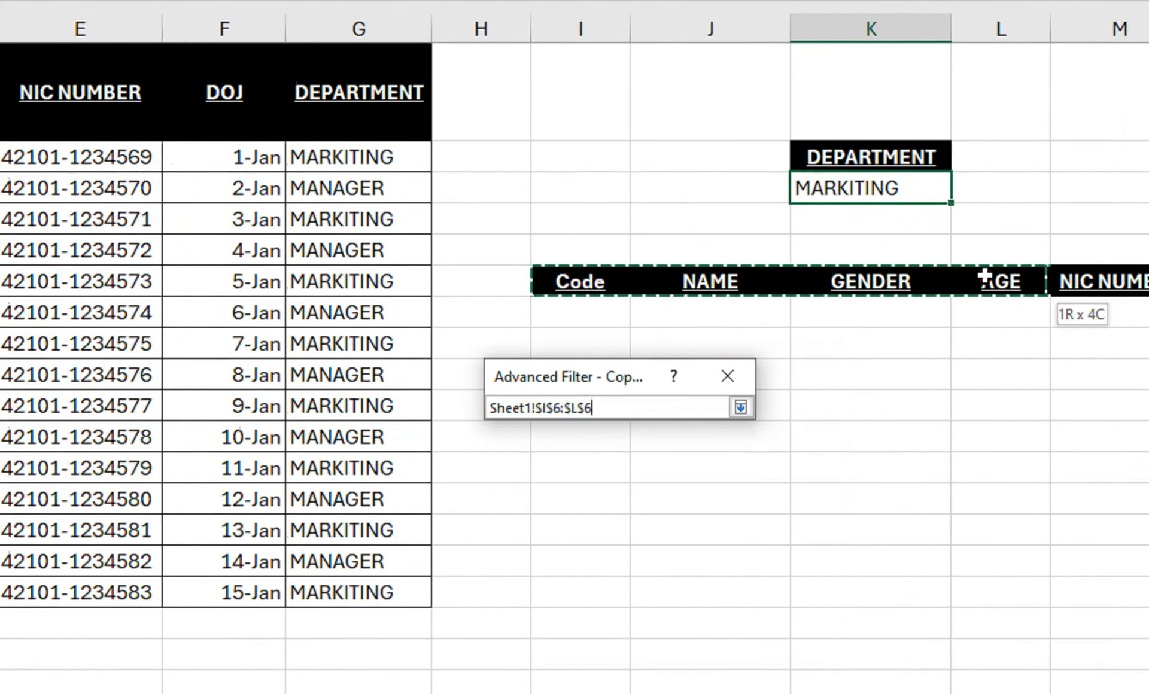
{"action": "left_click_drag", "start_coordinate": [984, 279], "coordinate": [1148, 280]}
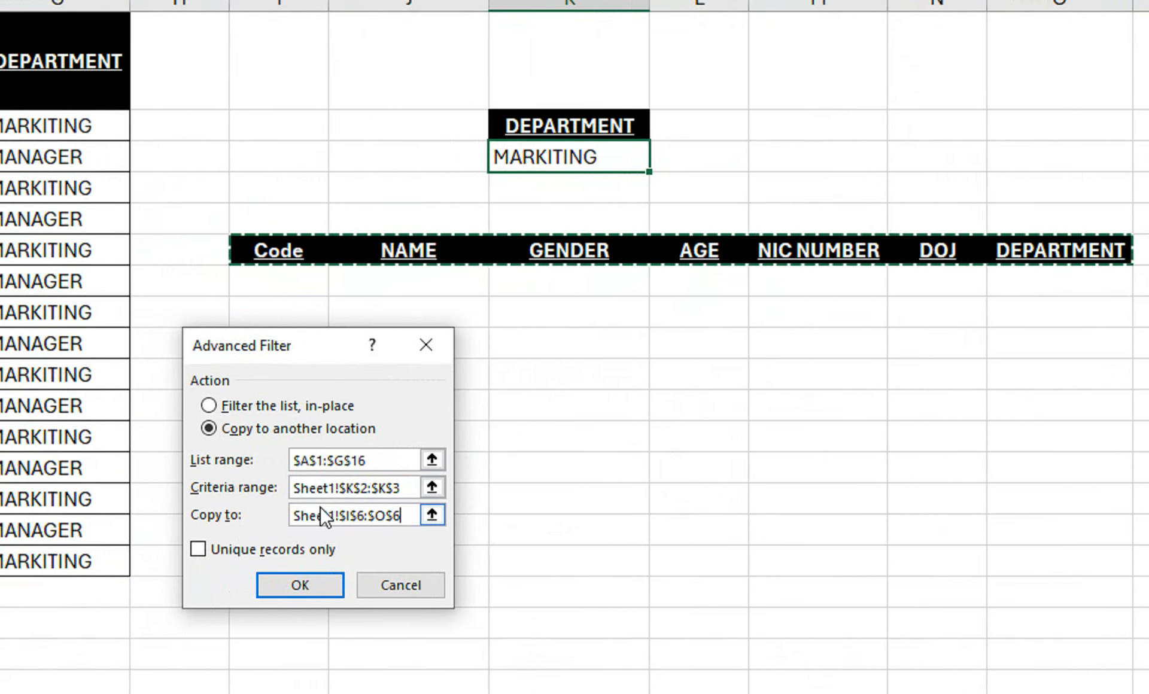
{"action": "left_click", "coordinate": [320, 506]}
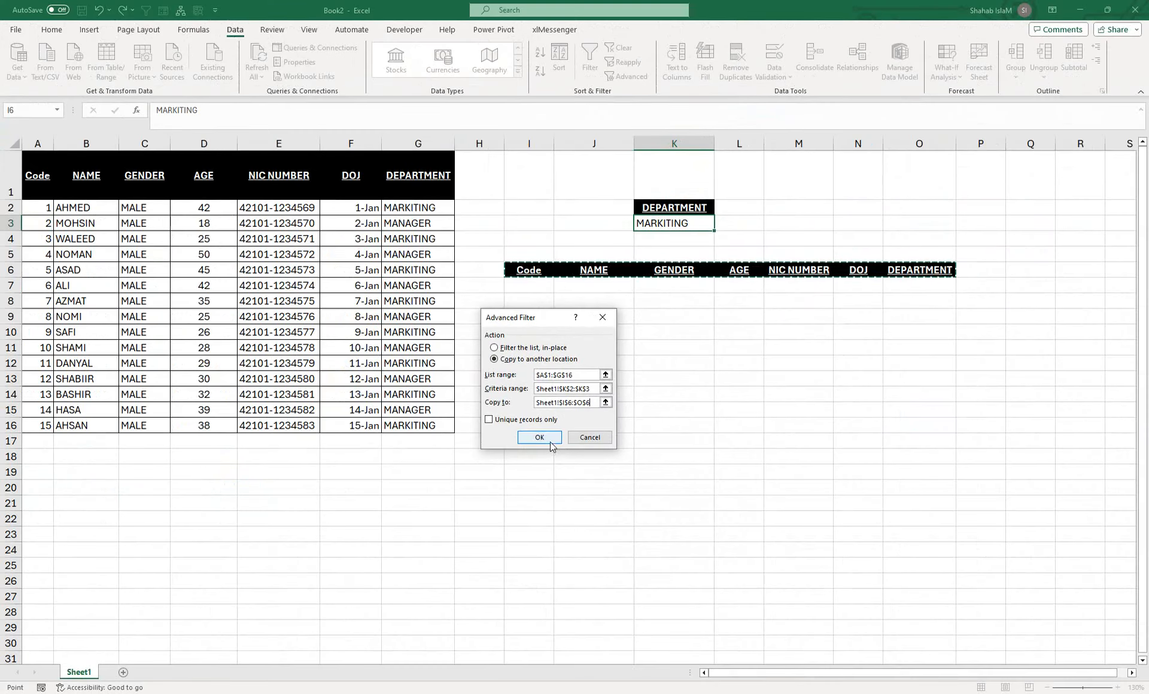
Run the Advanced Filter and autofit column M to the extracted NIC numbers
{"action": "left_click", "coordinate": [540, 437]}
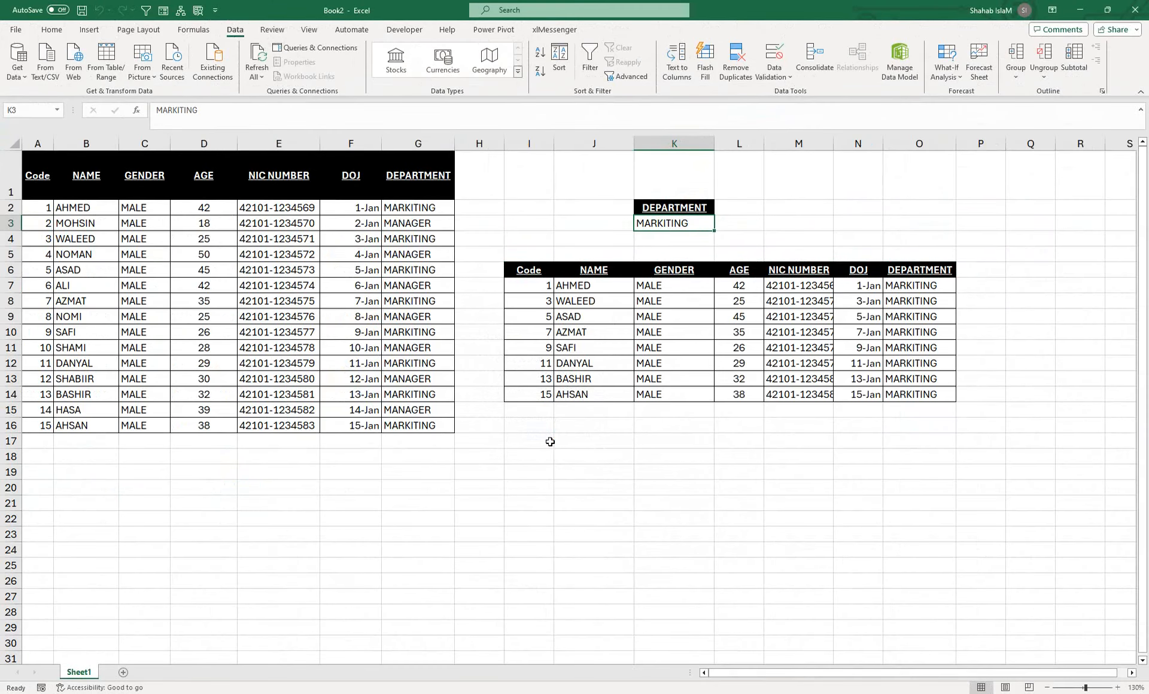
{"action": "double_click", "coordinate": [833, 143]}
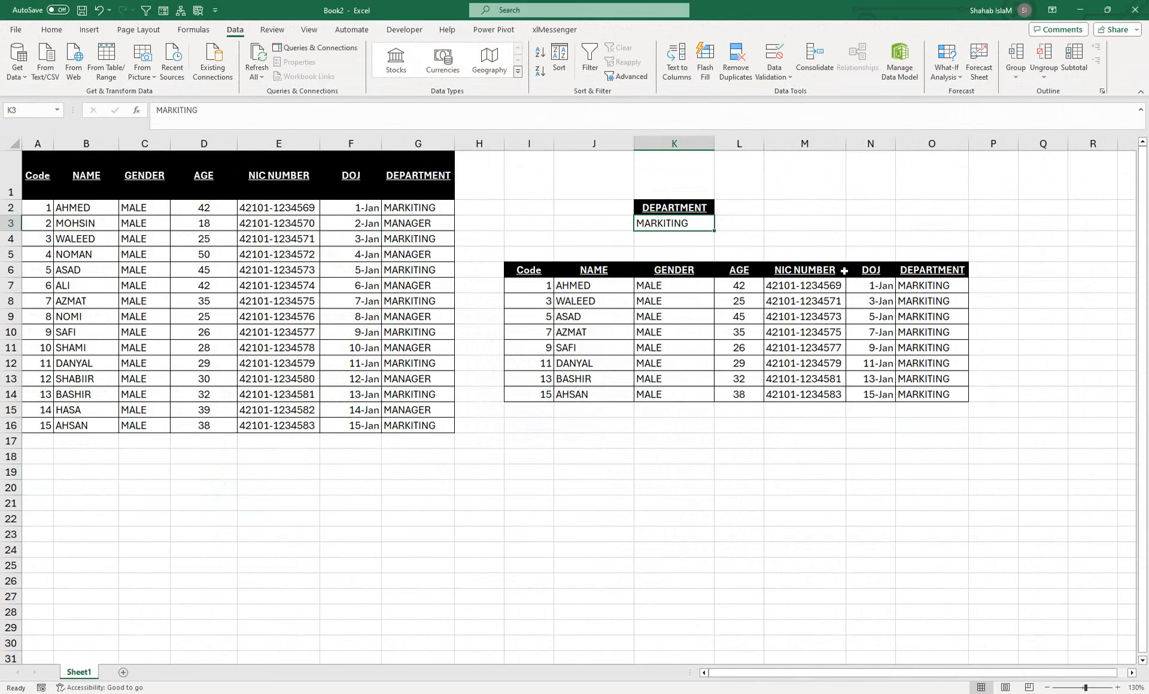
Clear the contents and formatting of the extracted records in I7:O14, keeping the header row
{"action": "left_click_drag", "start_coordinate": [542, 286], "coordinate": [934, 395]}
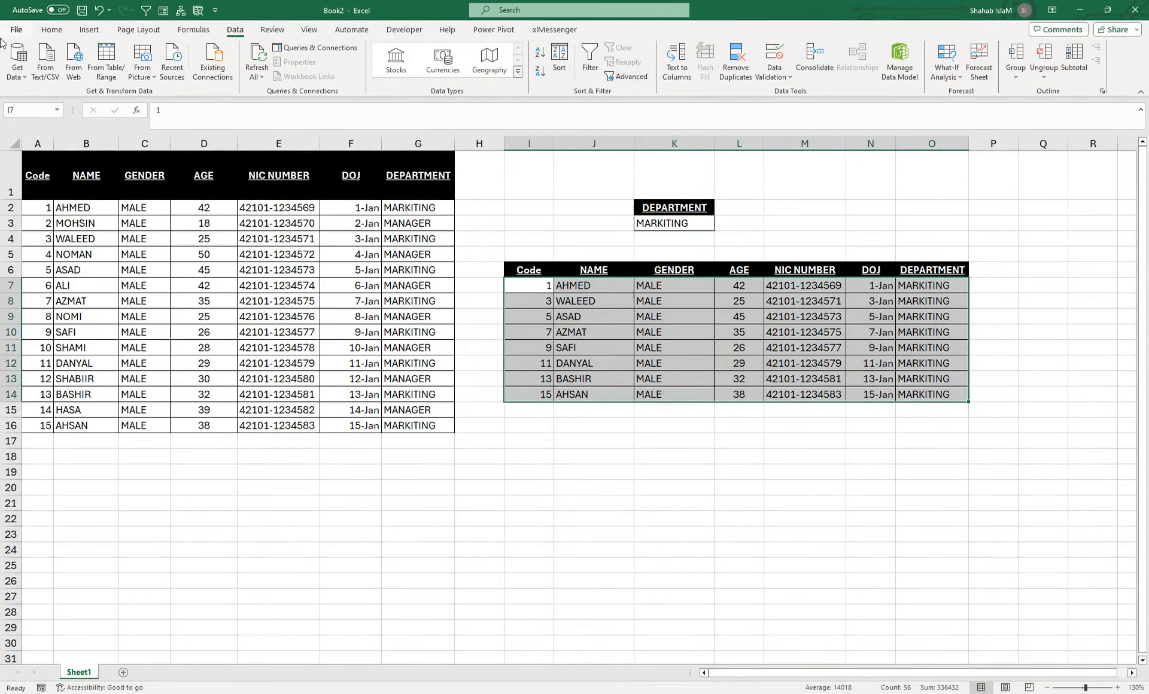
{"action": "left_click", "coordinate": [51, 34]}
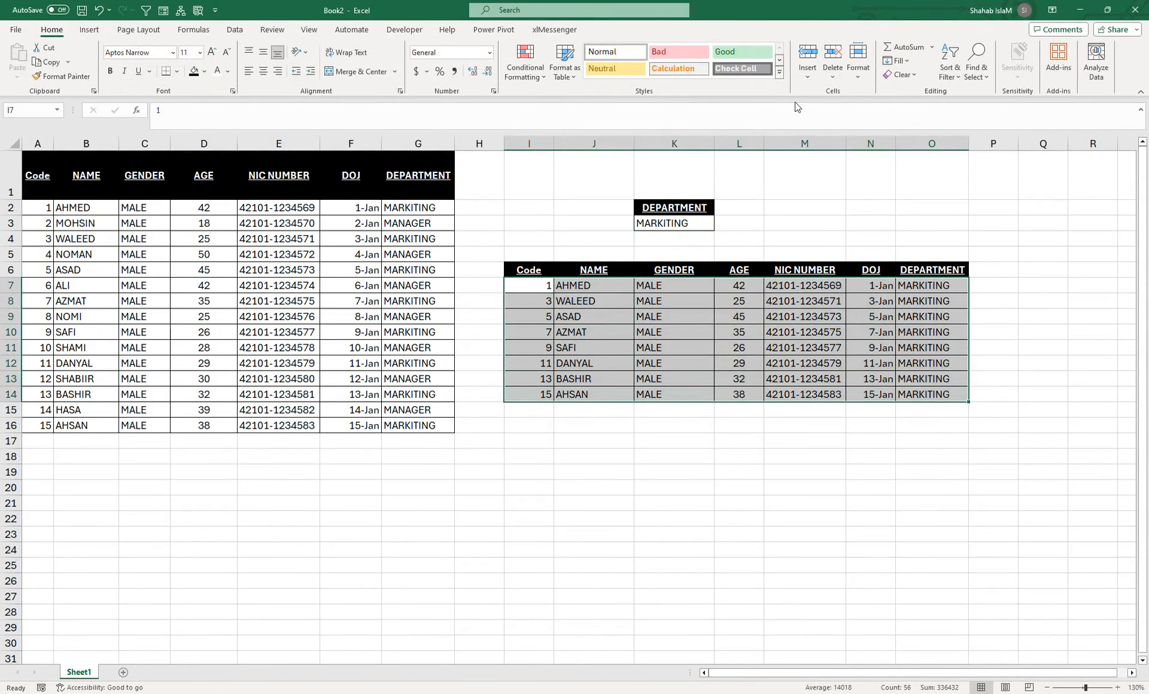
{"action": "left_click", "coordinate": [902, 74]}
{"action": "left_click", "coordinate": [922, 95]}
{"action": "left_click", "coordinate": [598, 313]}
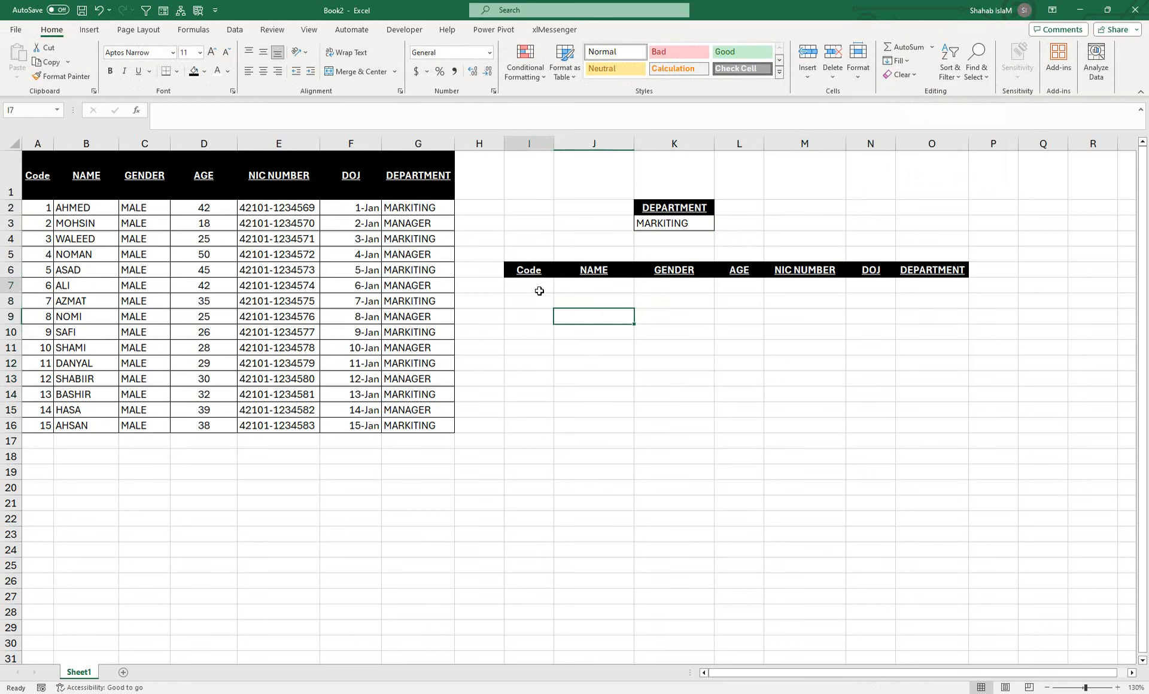
Copy the AGE header and its first entry from D1:D2 to J2:J3, beside the DEPARTMENT criterion
{"action": "left_click_drag", "start_coordinate": [204, 189], "coordinate": [206, 208]}
{"action": "right_click", "coordinate": [208, 190]}
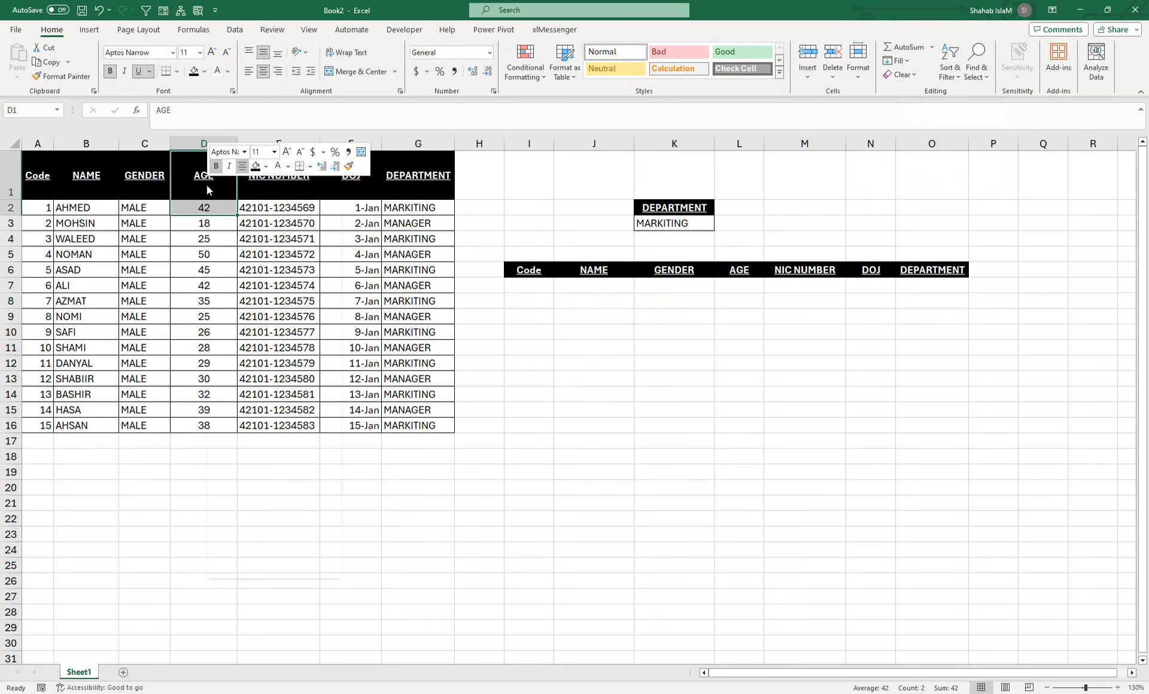
{"action": "left_click", "coordinate": [244, 208]}
{"action": "left_click", "coordinate": [610, 213]}
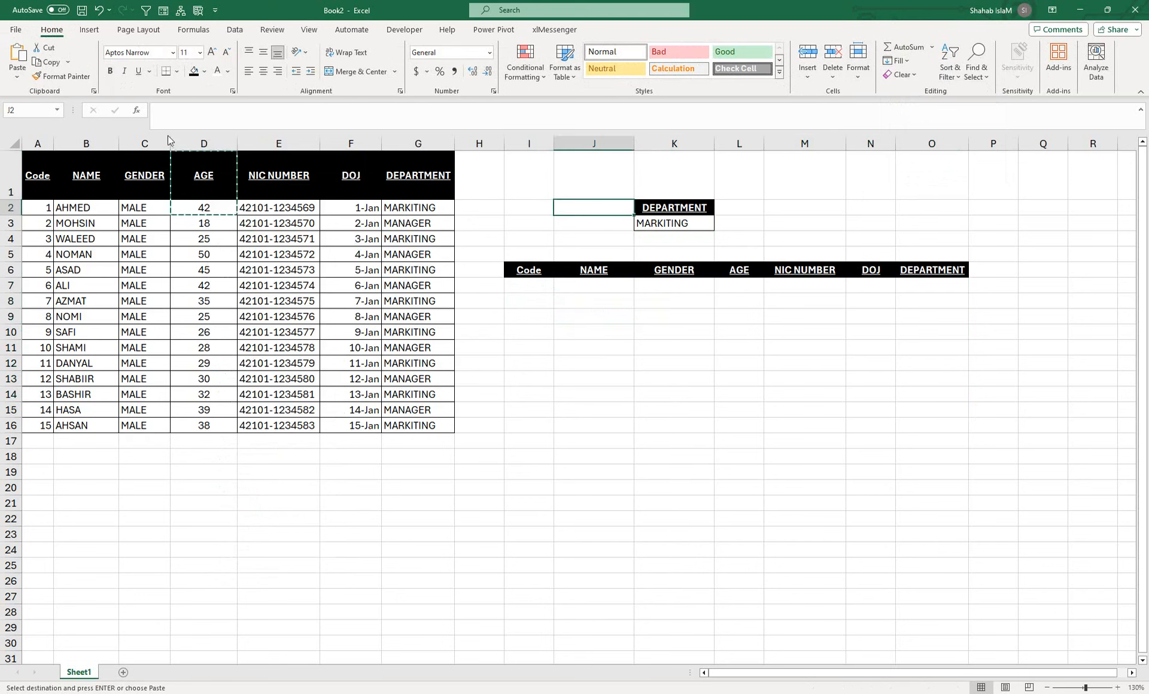
{"action": "left_click", "coordinate": [18, 55]}
{"action": "left_click", "coordinate": [618, 303]}
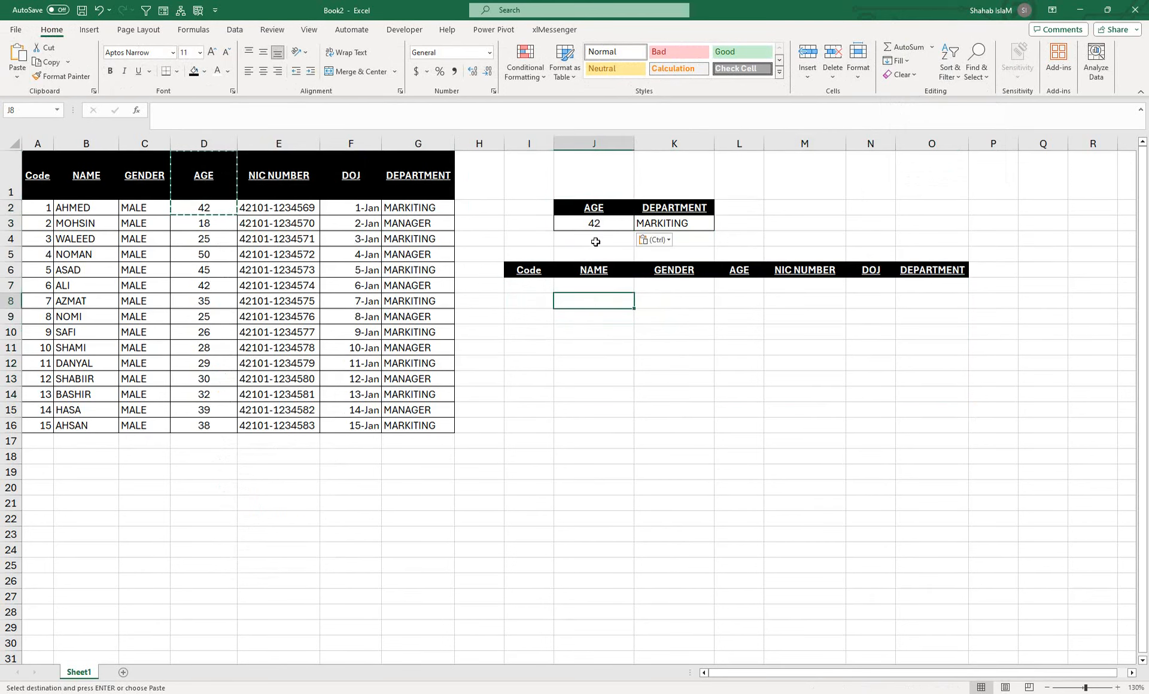
Set the AGE criterion in J3 to >30
{"action": "left_click", "coordinate": [591, 226]}
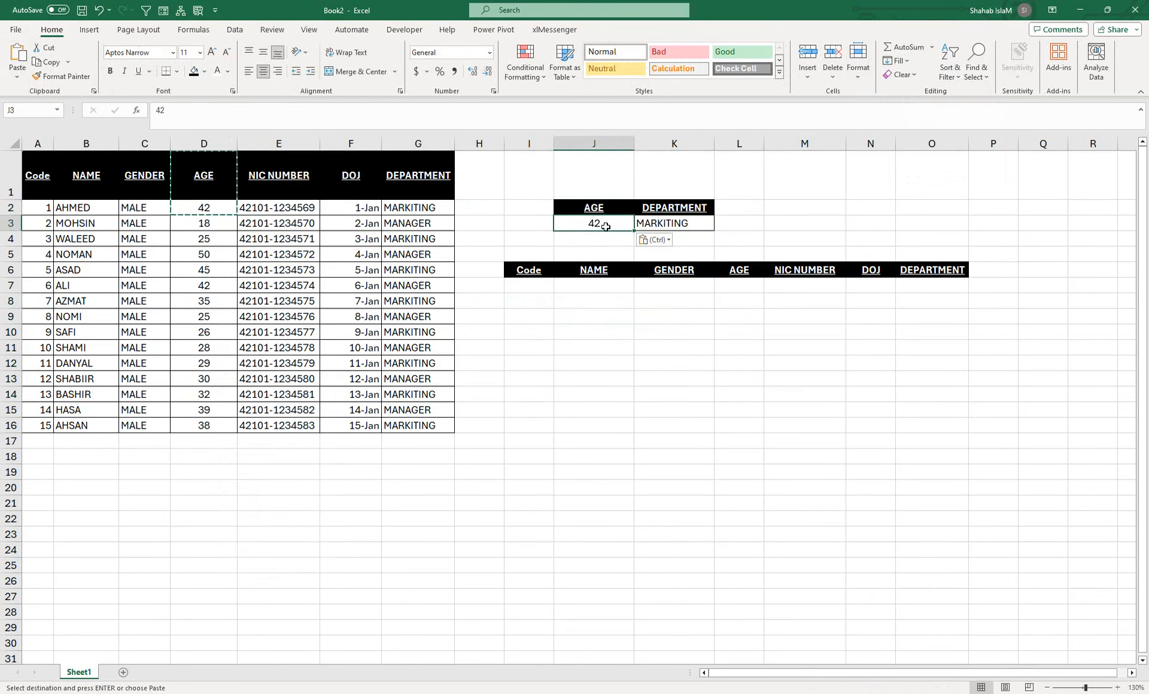
{"action": "type", "text": "30"}
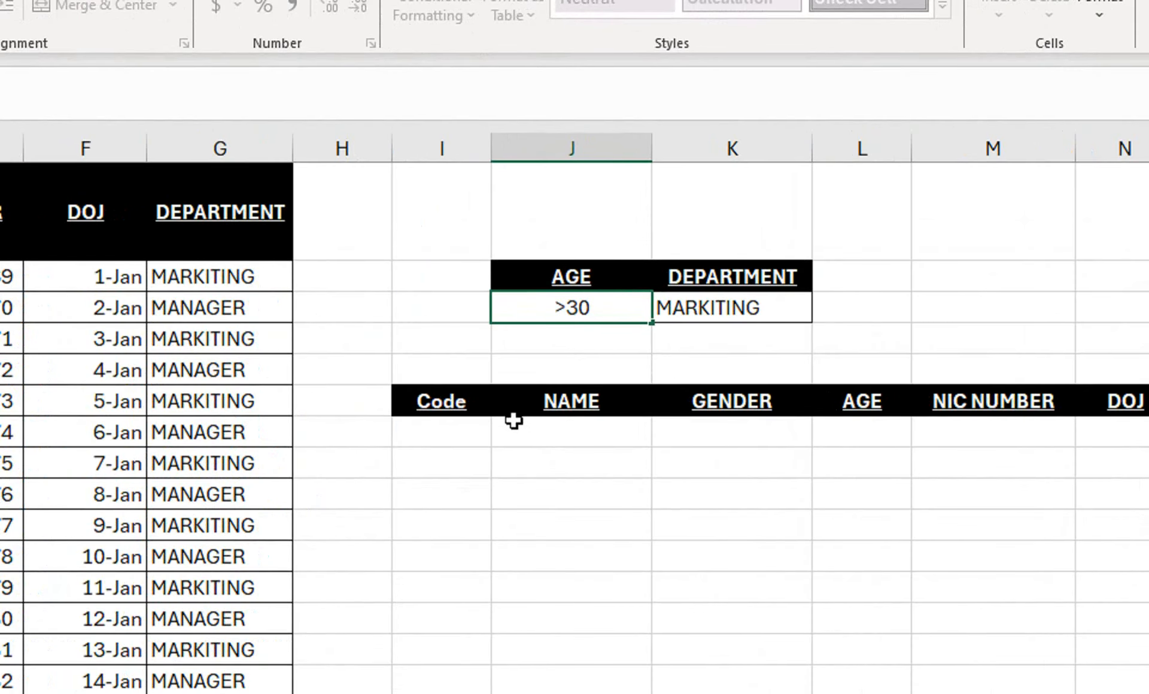
{"action": "left_click", "coordinate": [509, 487]}
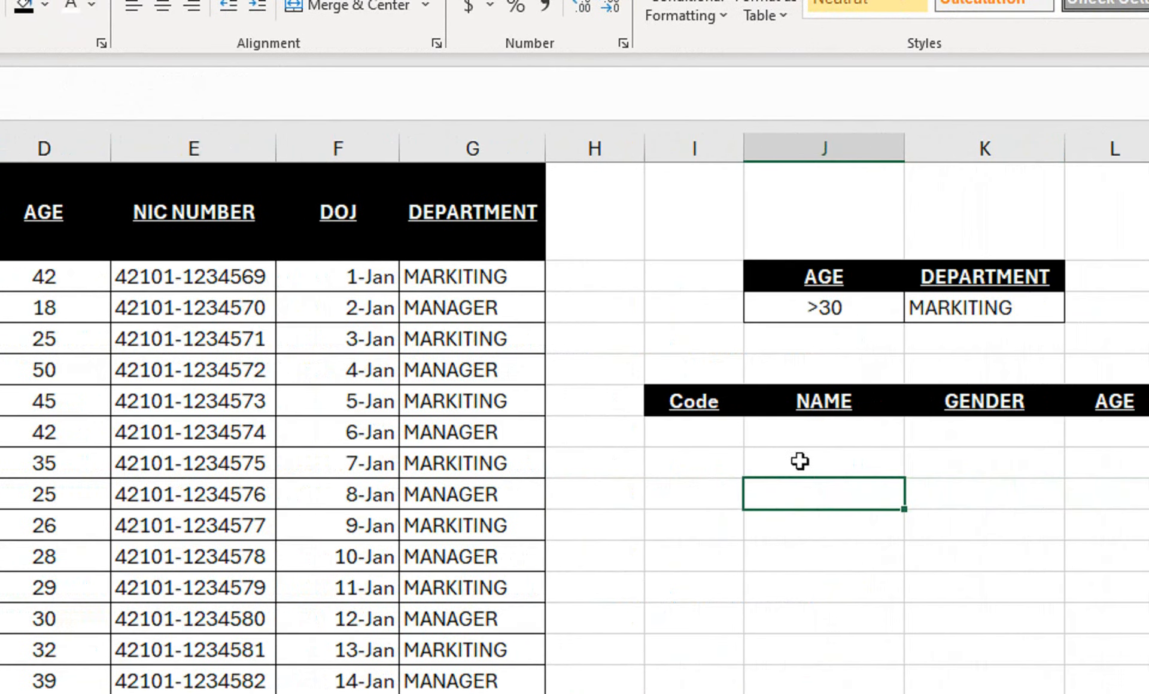
Start an Advanced Filter on the list range A1:G16 and set the criteria range to J2:K3
{"action": "left_click", "coordinate": [670, 392]}
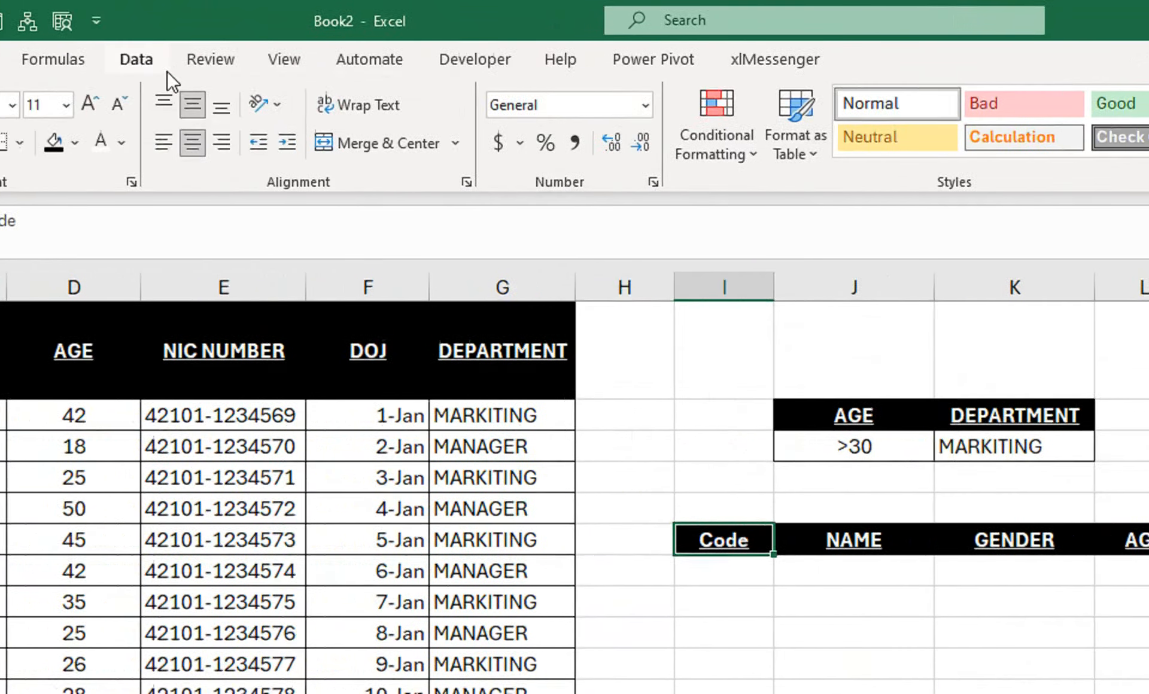
{"action": "left_click", "coordinate": [134, 55]}
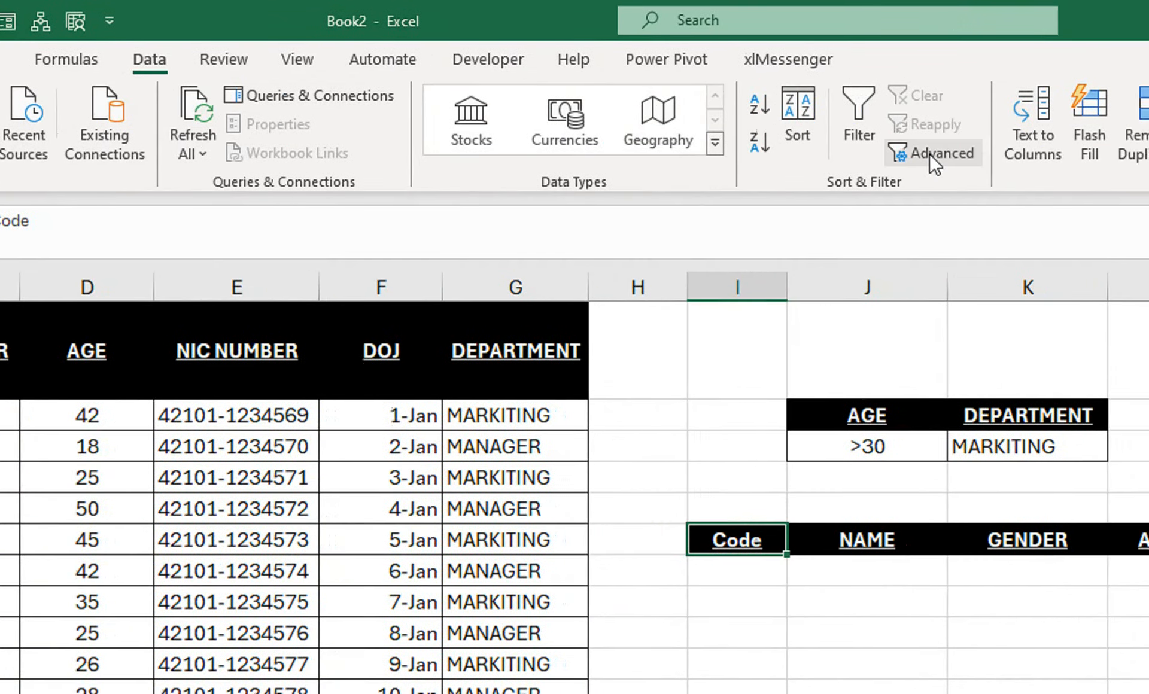
{"action": "left_click", "coordinate": [930, 153]}
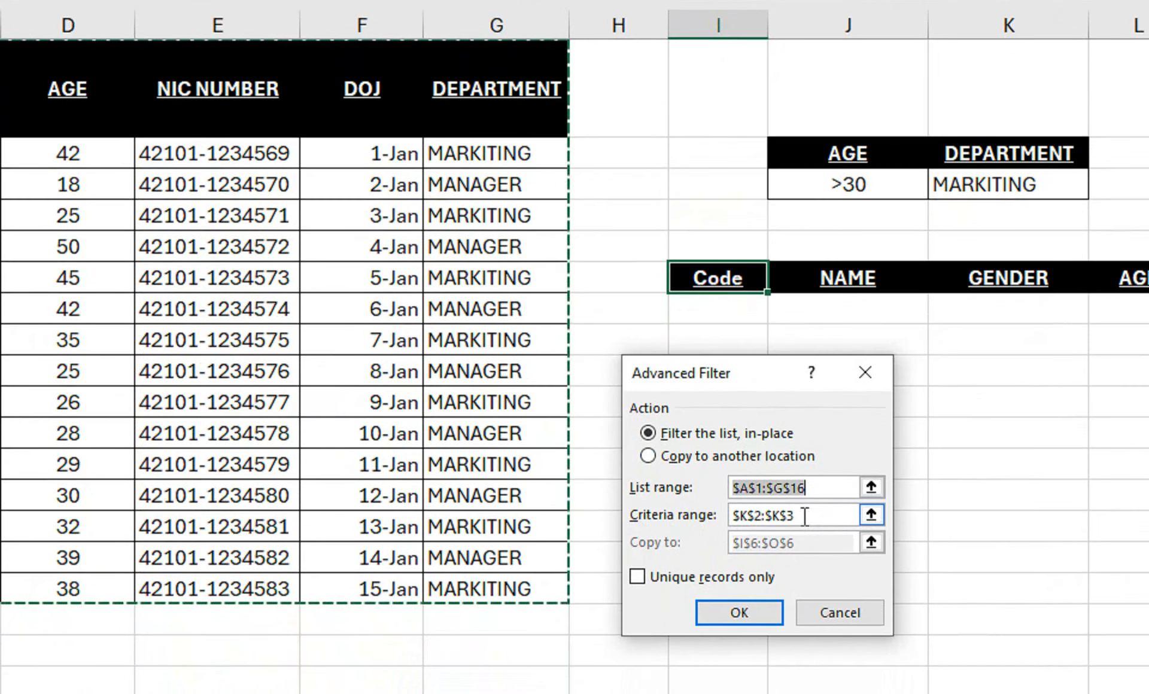
{"action": "left_click_drag", "start_coordinate": [804, 516], "coordinate": [730, 513]}
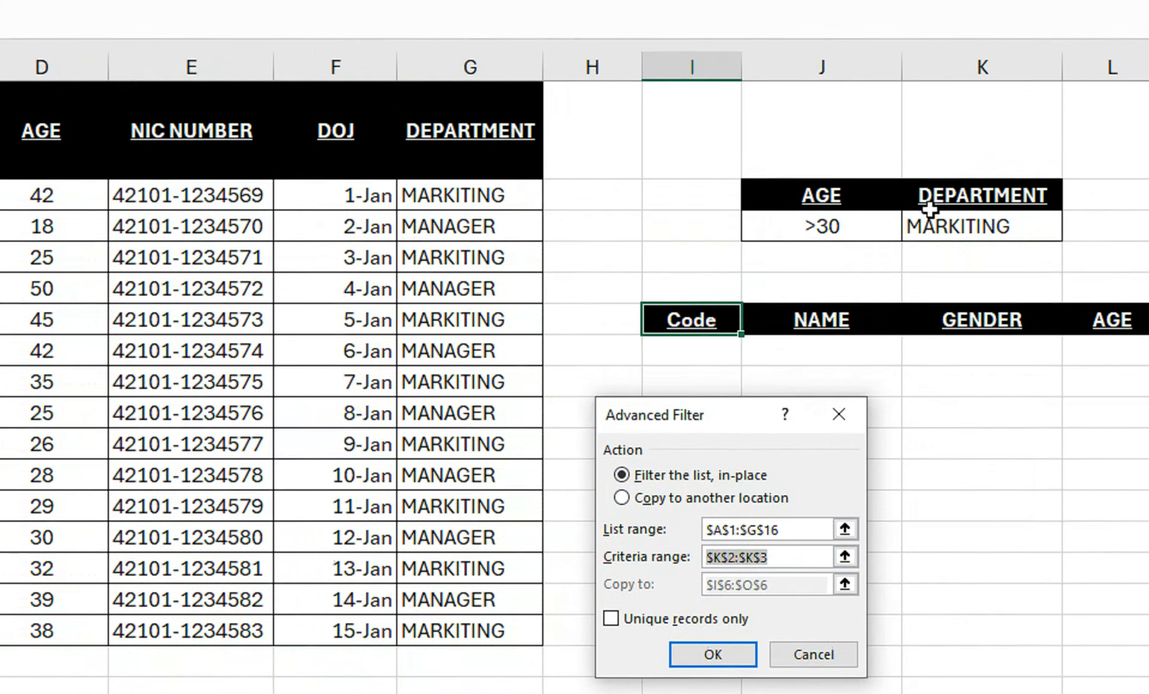
{"action": "left_click_drag", "start_coordinate": [816, 195], "coordinate": [879, 228]}
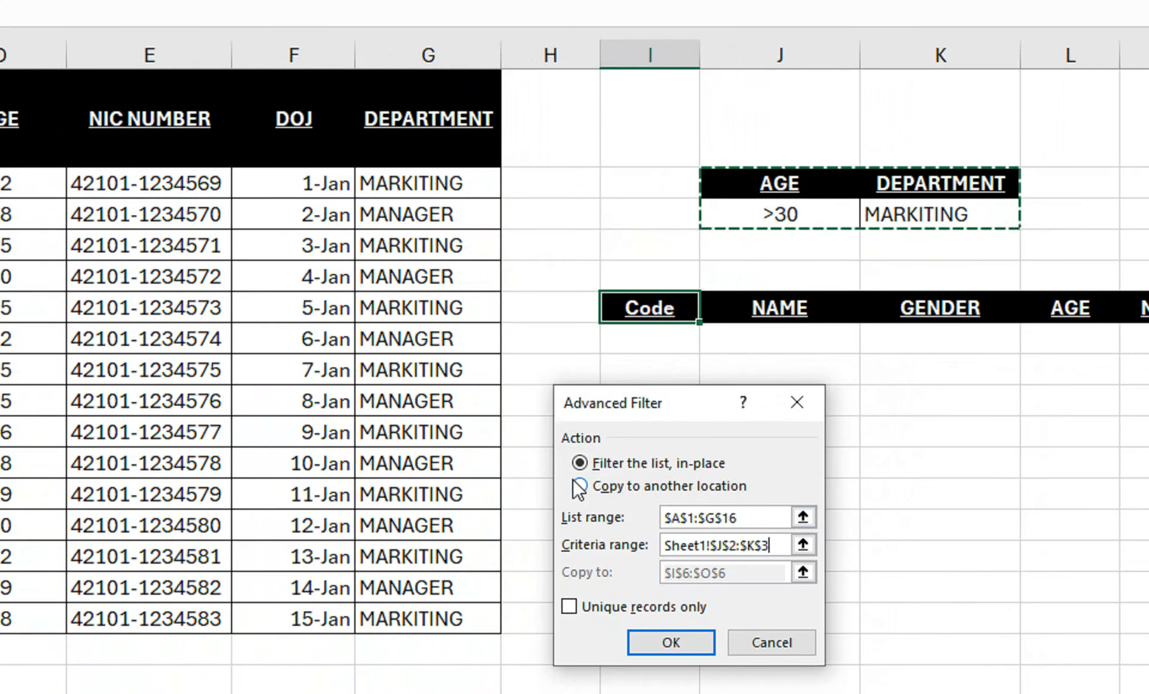
Set the filter to copy its results to another location at I6:O6 and run it
{"action": "left_click", "coordinate": [579, 489]}
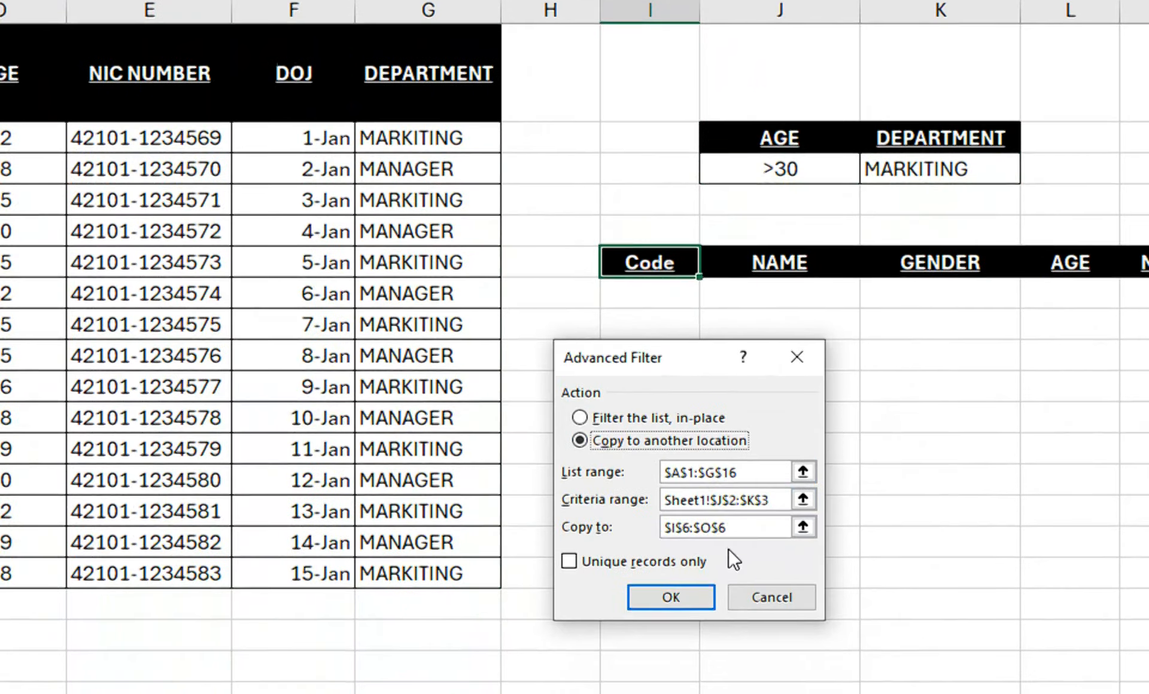
{"action": "left_click", "coordinate": [744, 526]}
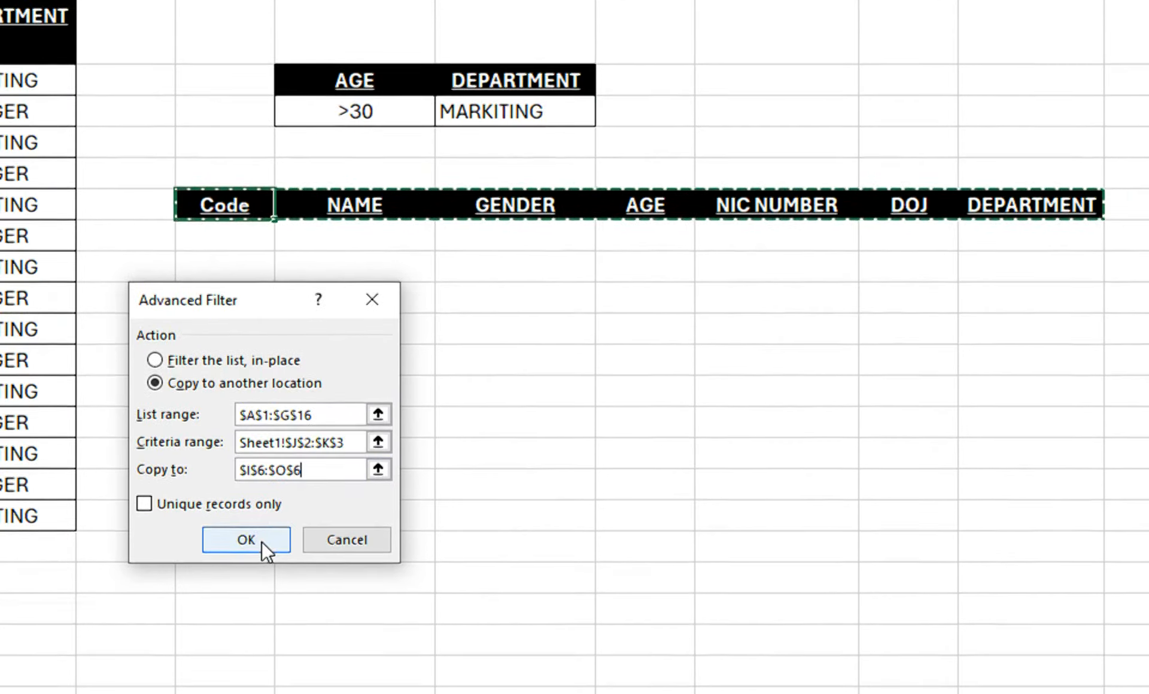
{"action": "left_click", "coordinate": [259, 588]}
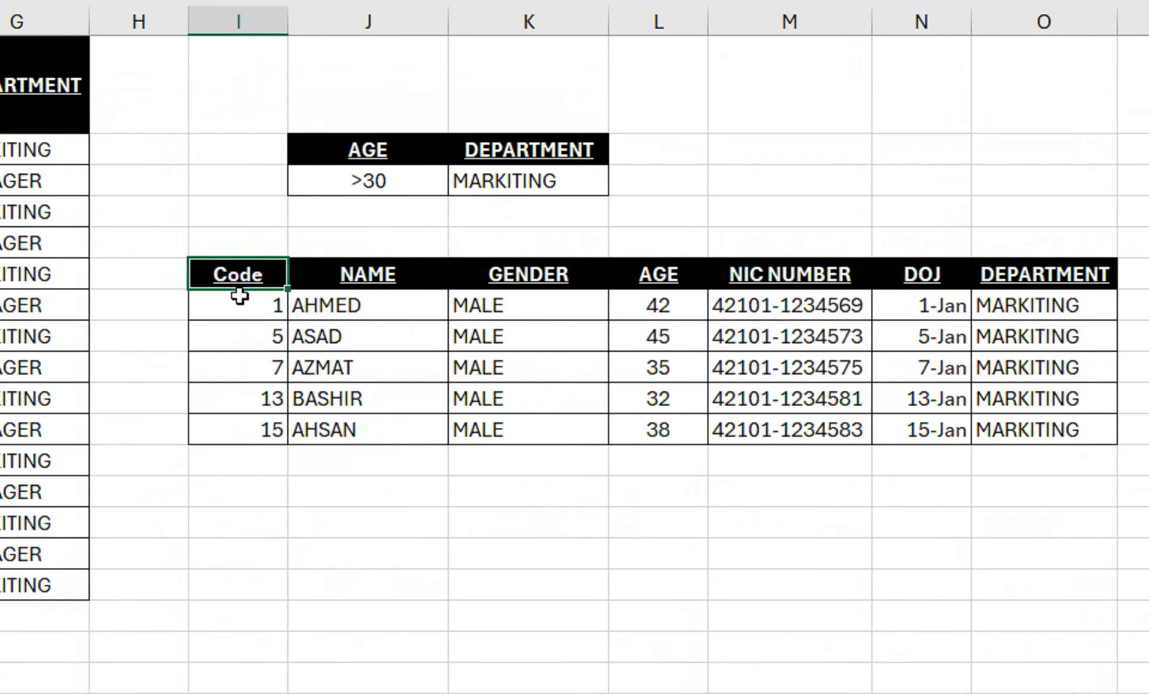
Clear the contents and formatting of the extracted results in I7:O12 below the copied headers
{"action": "left_click_drag", "start_coordinate": [239, 295], "coordinate": [967, 457]}
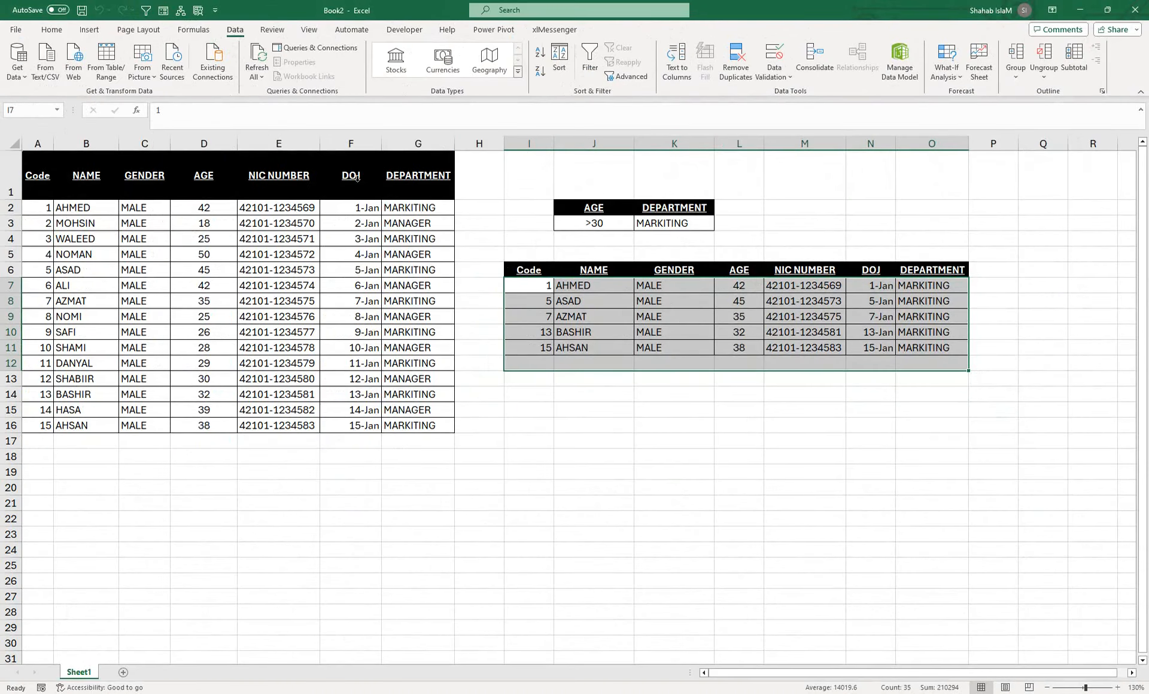
{"action": "left_click", "coordinate": [52, 30]}
{"action": "left_click", "coordinate": [901, 74]}
{"action": "left_click", "coordinate": [916, 90]}
{"action": "left_click", "coordinate": [536, 286]}
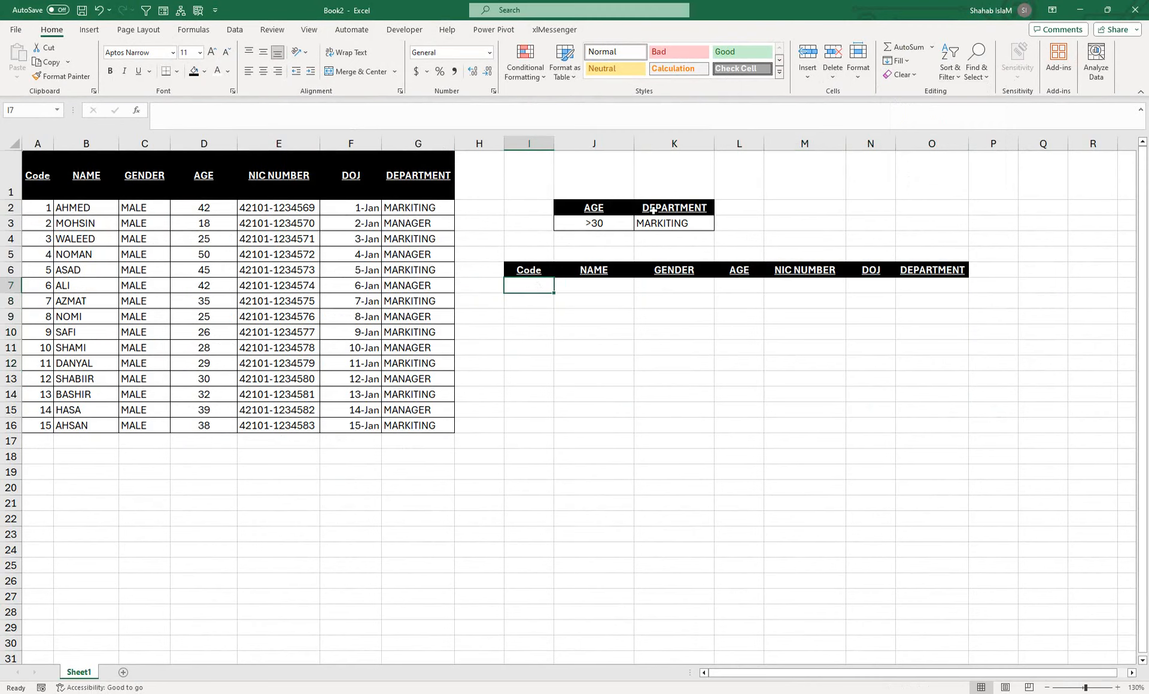
Replace the DEPARTMENT criterion in K2:K3 with the NAME header and first entry copied from B1:B2
{"action": "left_click_drag", "start_coordinate": [653, 210], "coordinate": [654, 224]}
{"action": "left_click_drag", "start_coordinate": [91, 182], "coordinate": [92, 200]}
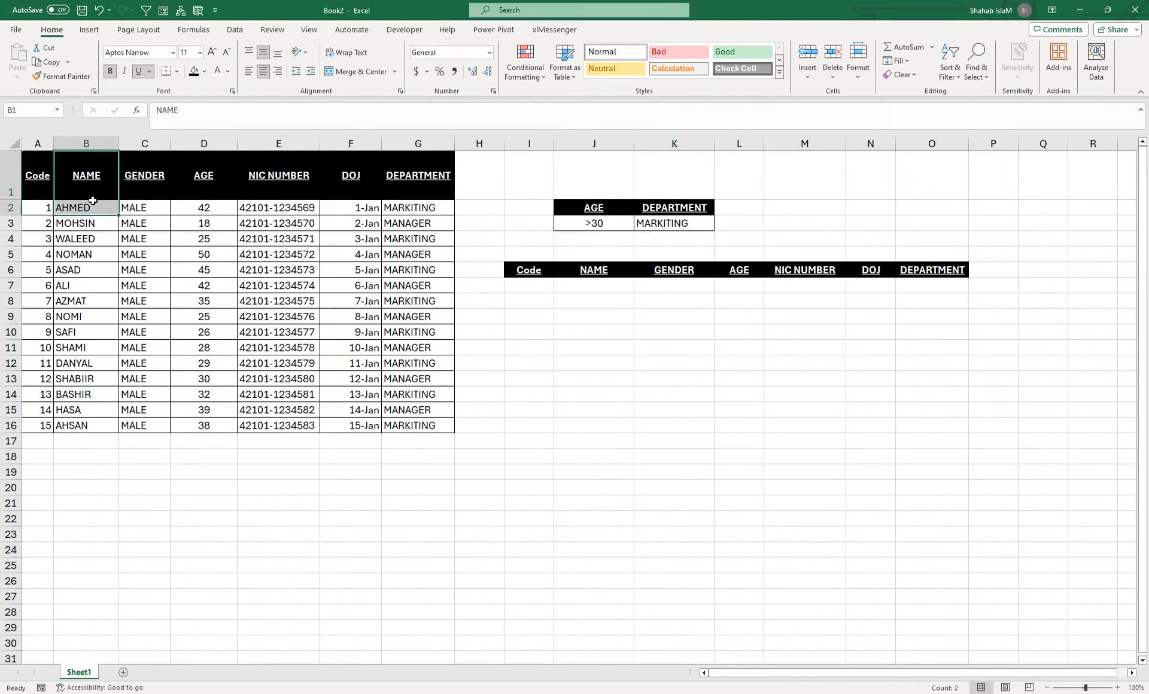
{"action": "right_click", "coordinate": [87, 187]}
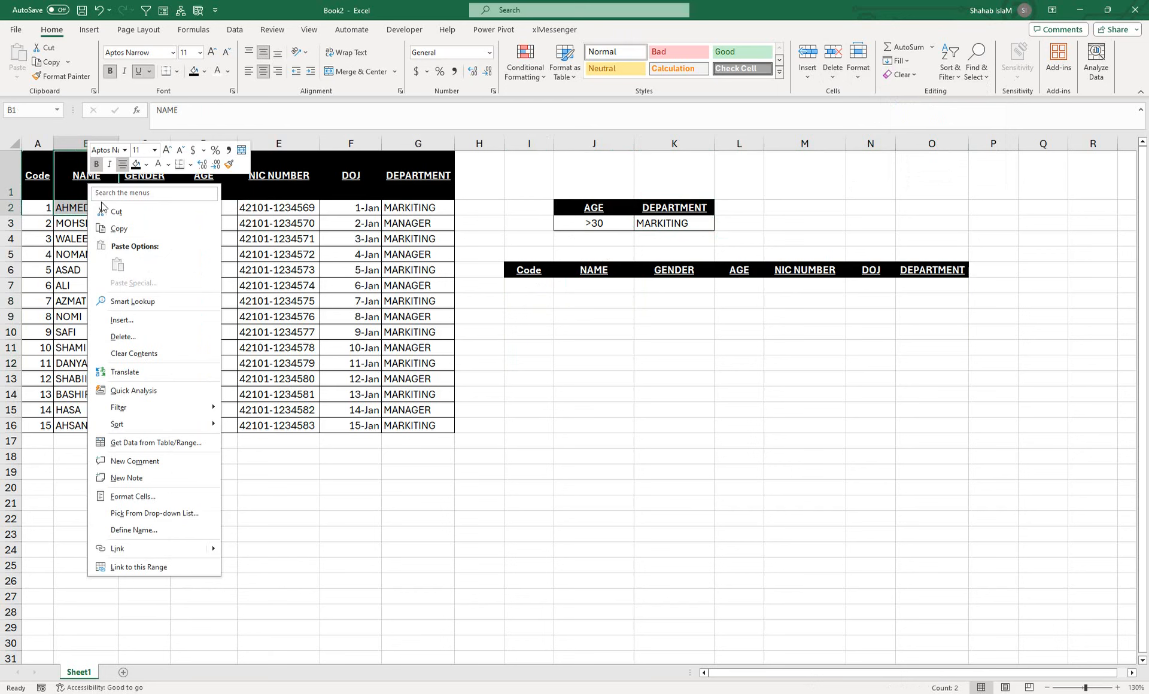
{"action": "left_click", "coordinate": [116, 230]}
{"action": "left_click", "coordinate": [660, 213]}
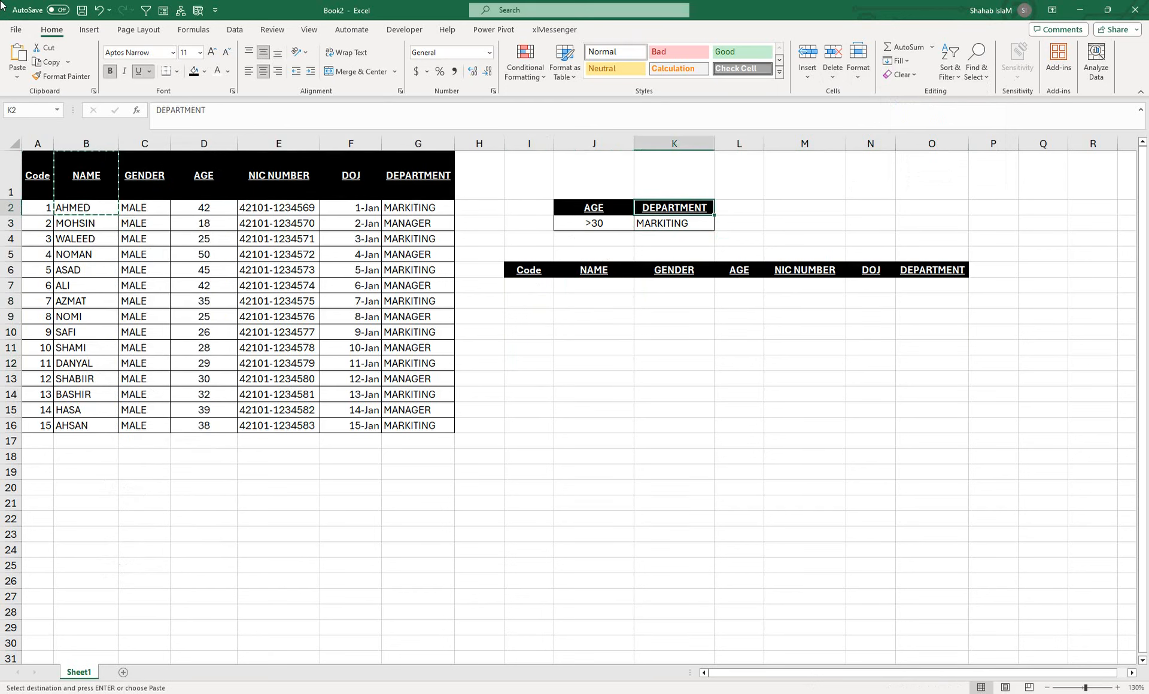
{"action": "left_click", "coordinate": [18, 55]}
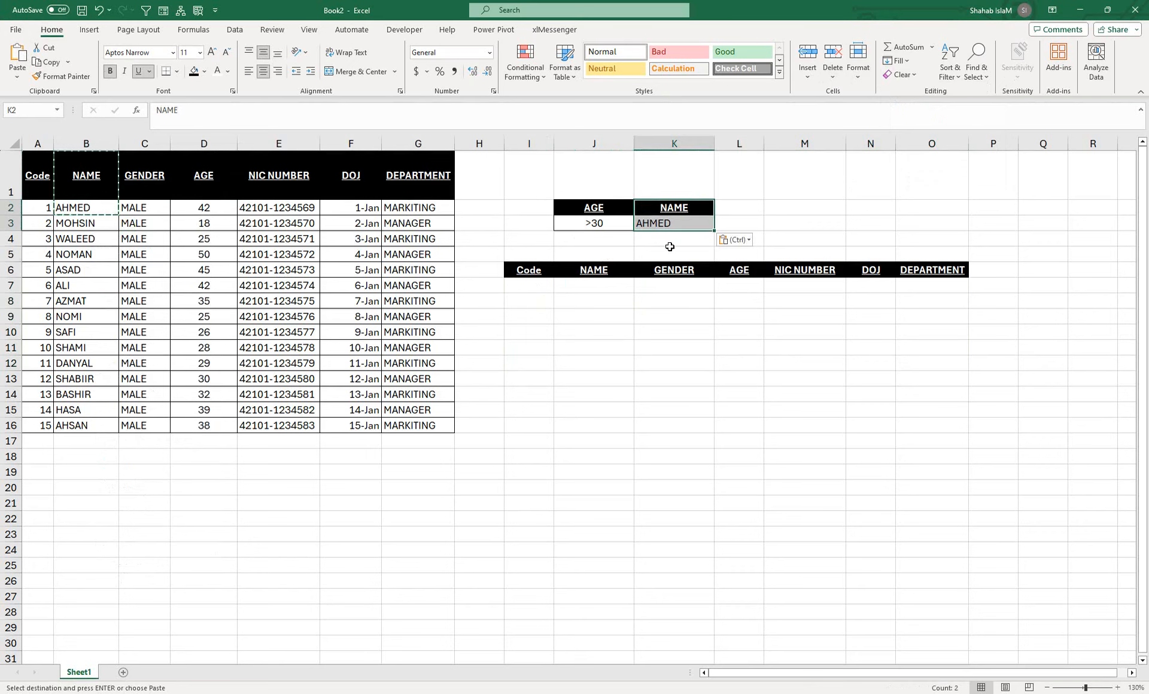
Centre the NAME criterion cell K3 and enter M in it
{"action": "left_click", "coordinate": [649, 223]}
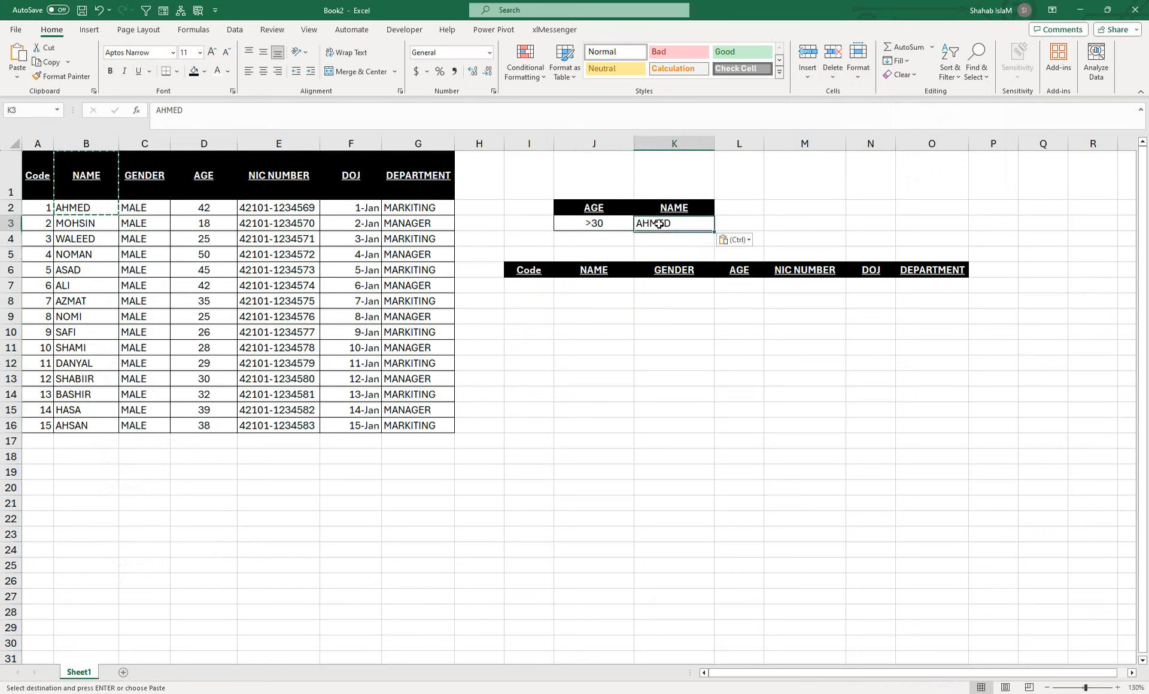
{"action": "left_click", "coordinate": [264, 72]}
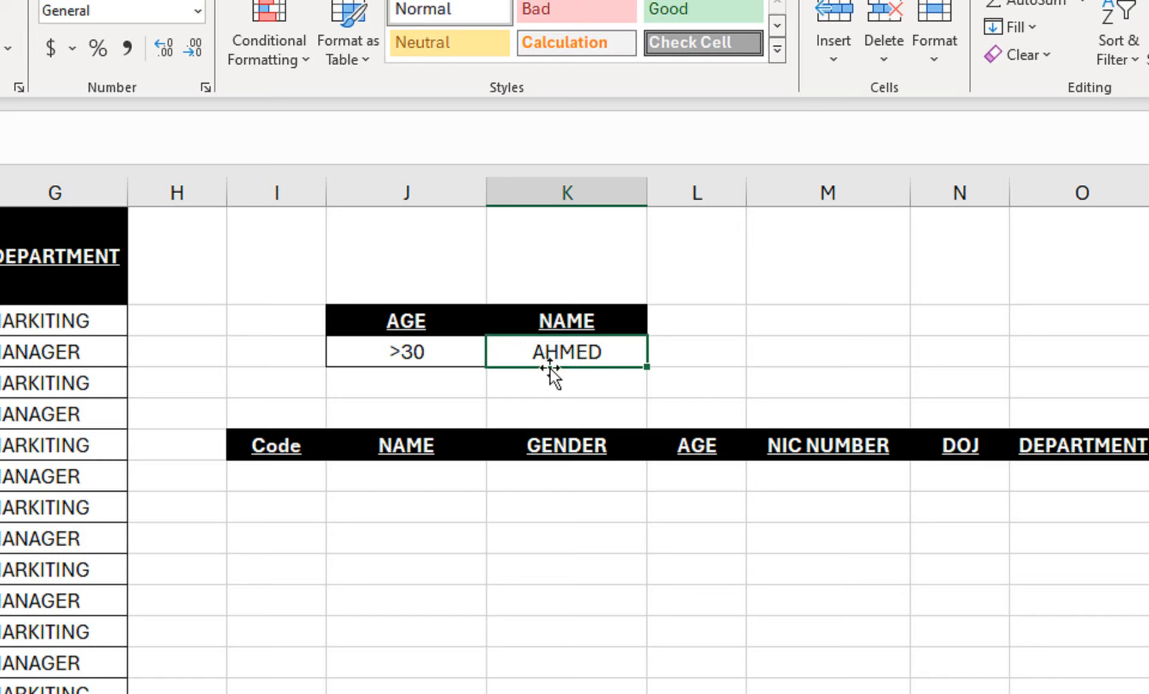
{"action": "type", "text": "m"}
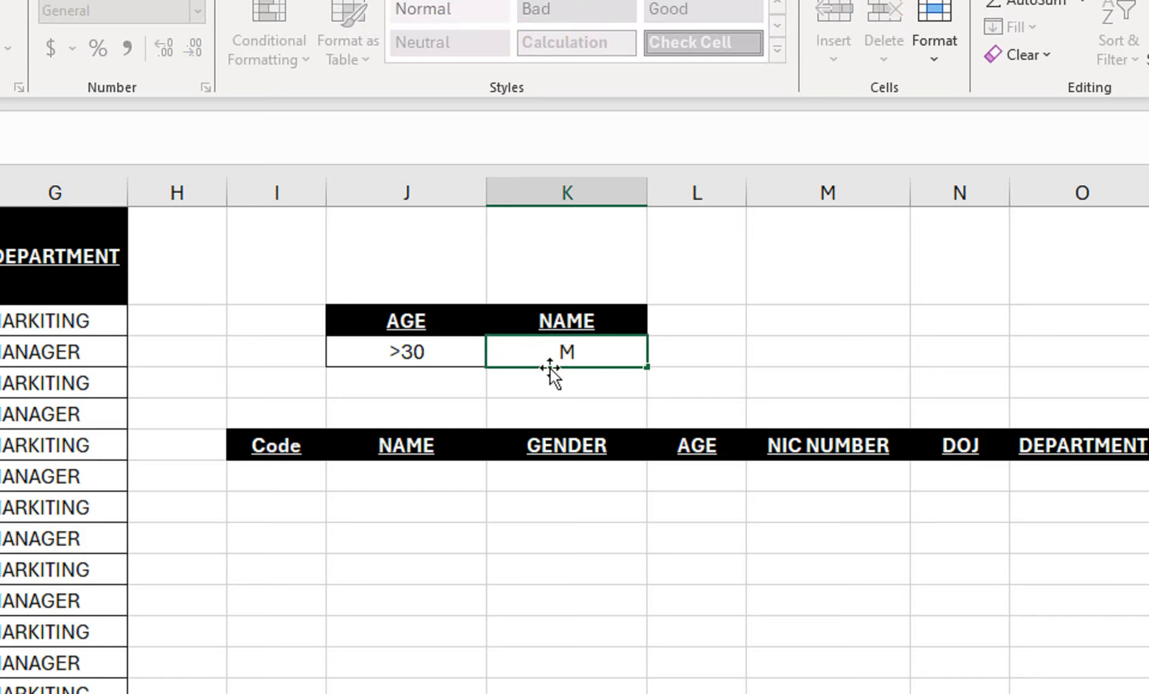
{"action": "left_click", "coordinate": [470, 474]}
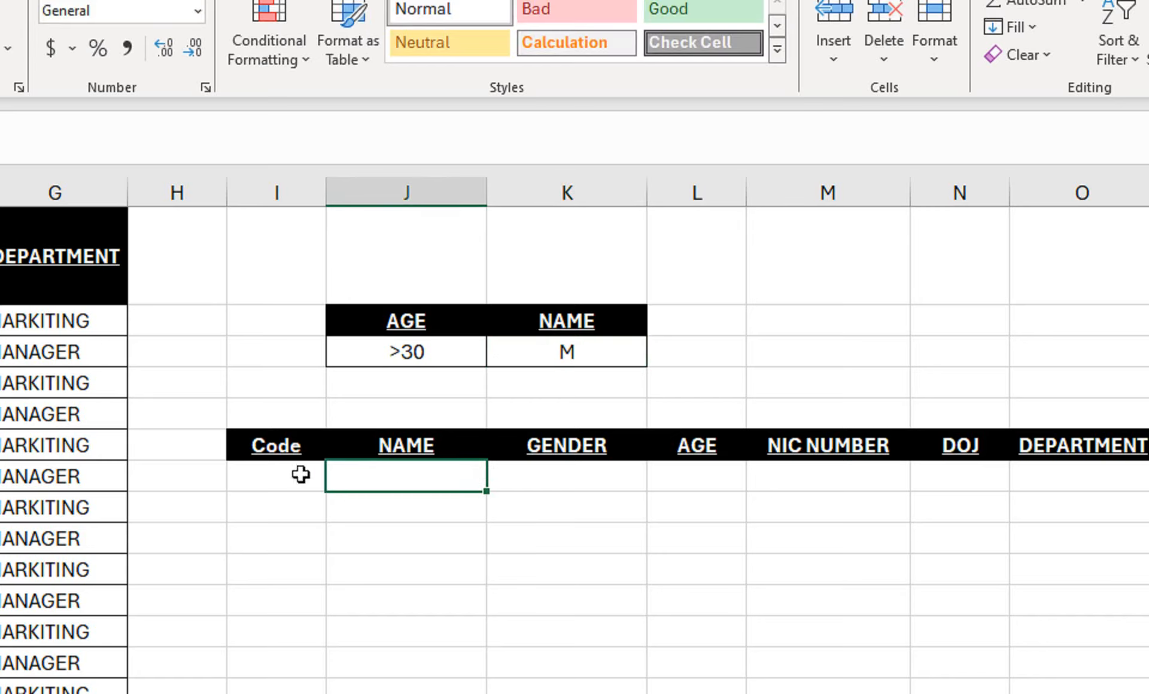
Change the NAME criterion in K3 to a capital A
{"action": "left_click", "coordinate": [579, 356]}
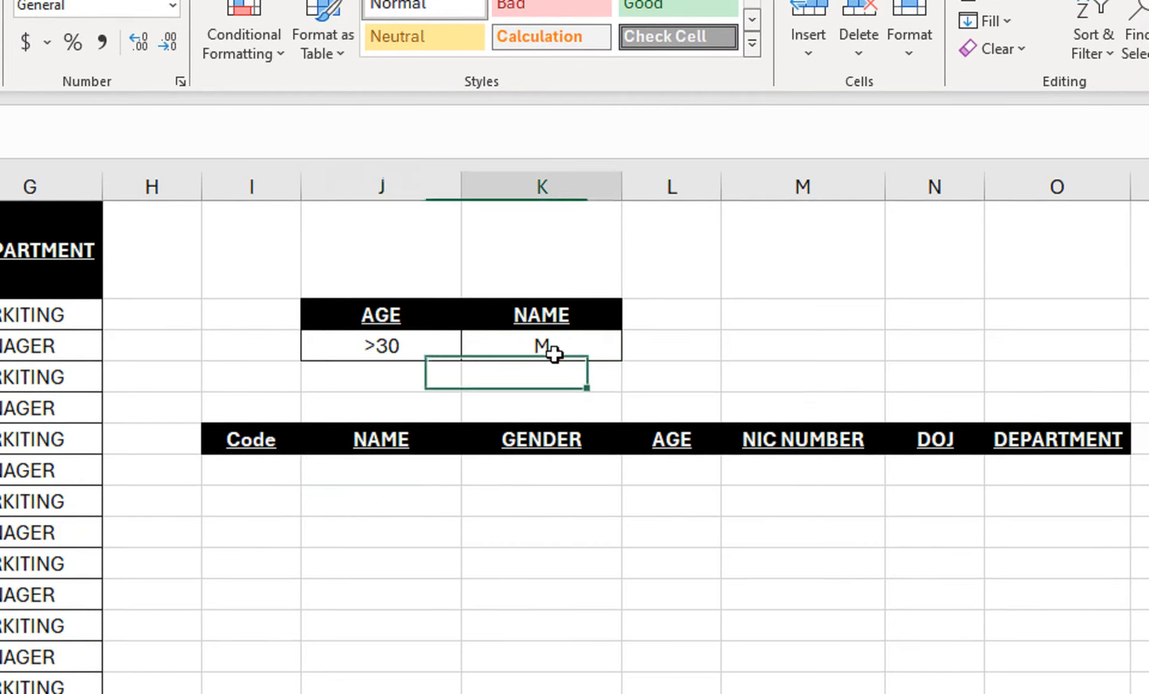
{"action": "type", "text": "a"}
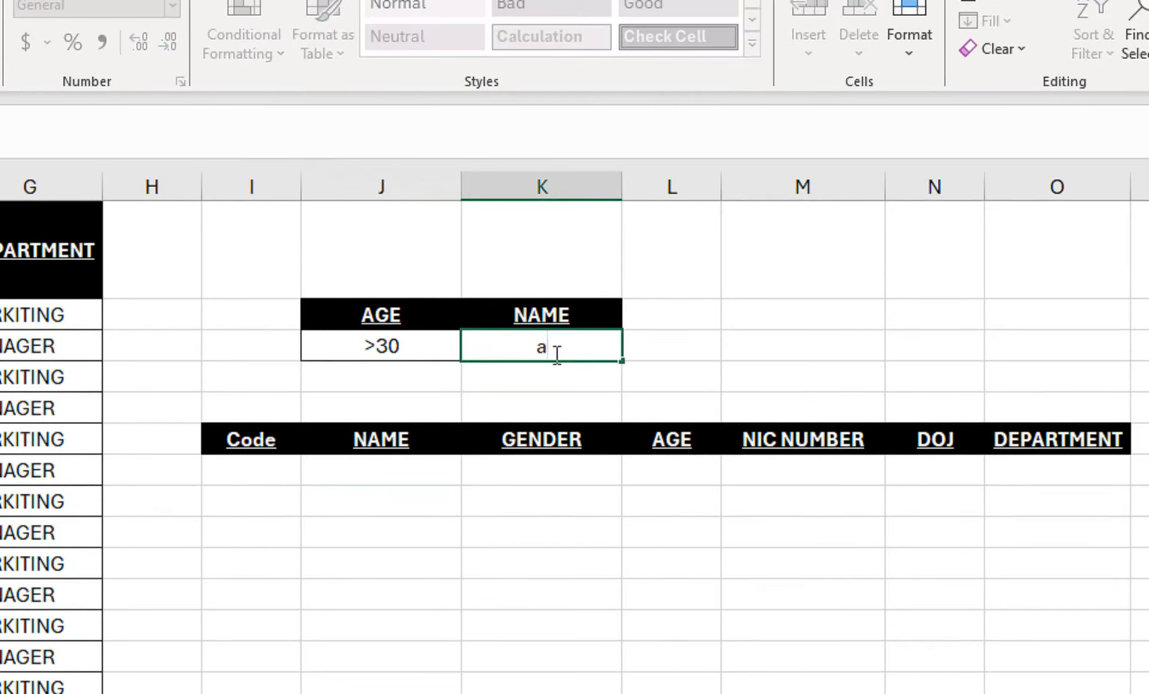
{"action": "key", "text": "Left"}
{"action": "left_click", "coordinate": [590, 341]}
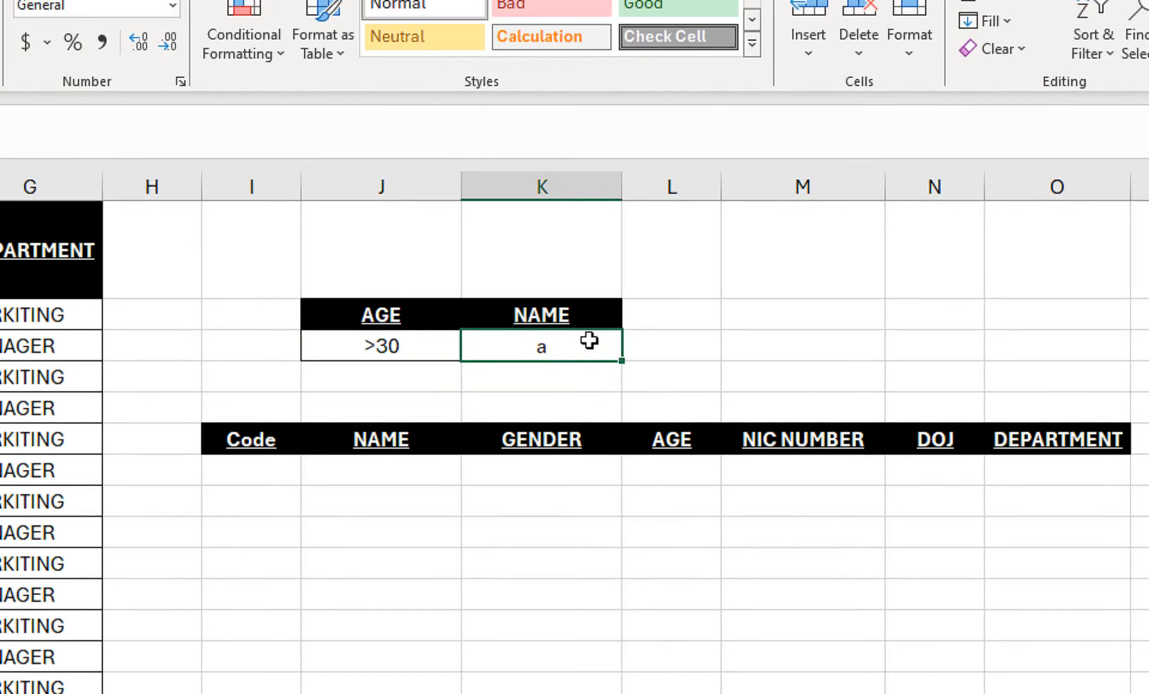
{"action": "type", "text": "A"}
{"action": "left_click", "coordinate": [345, 503]}
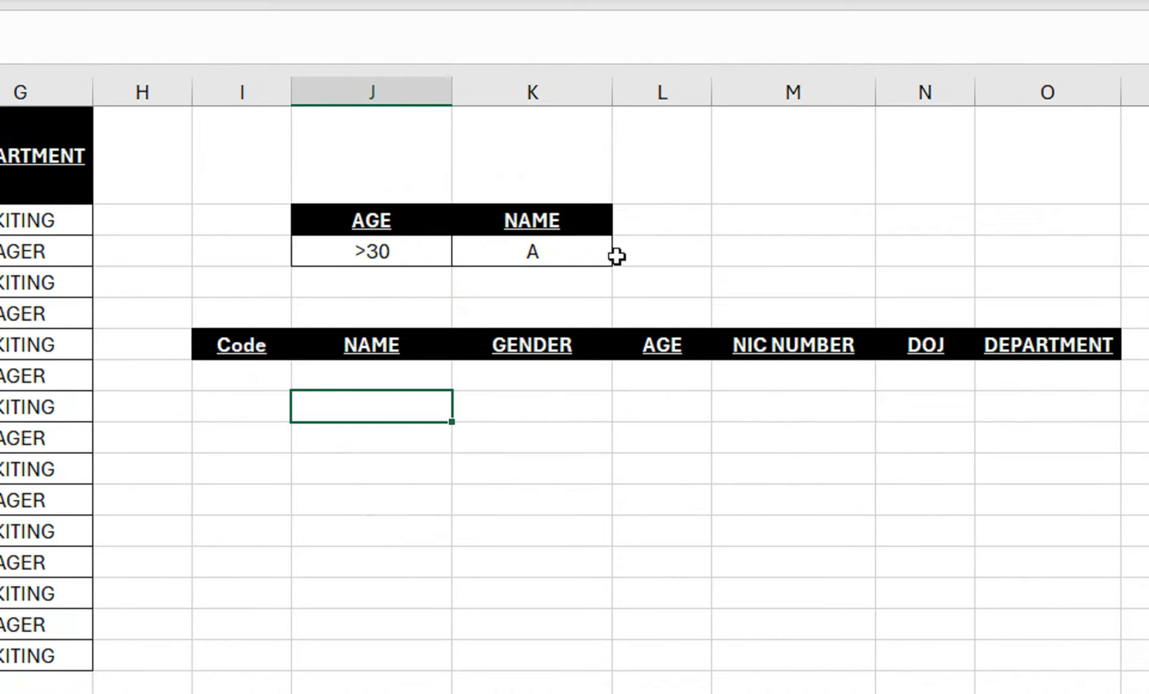
Run an Advanced Filter on A1:G16 using only the NAME criterion in K2:K3, copying the matching records to I6:O6
{"action": "left_click", "coordinate": [246, 375]}
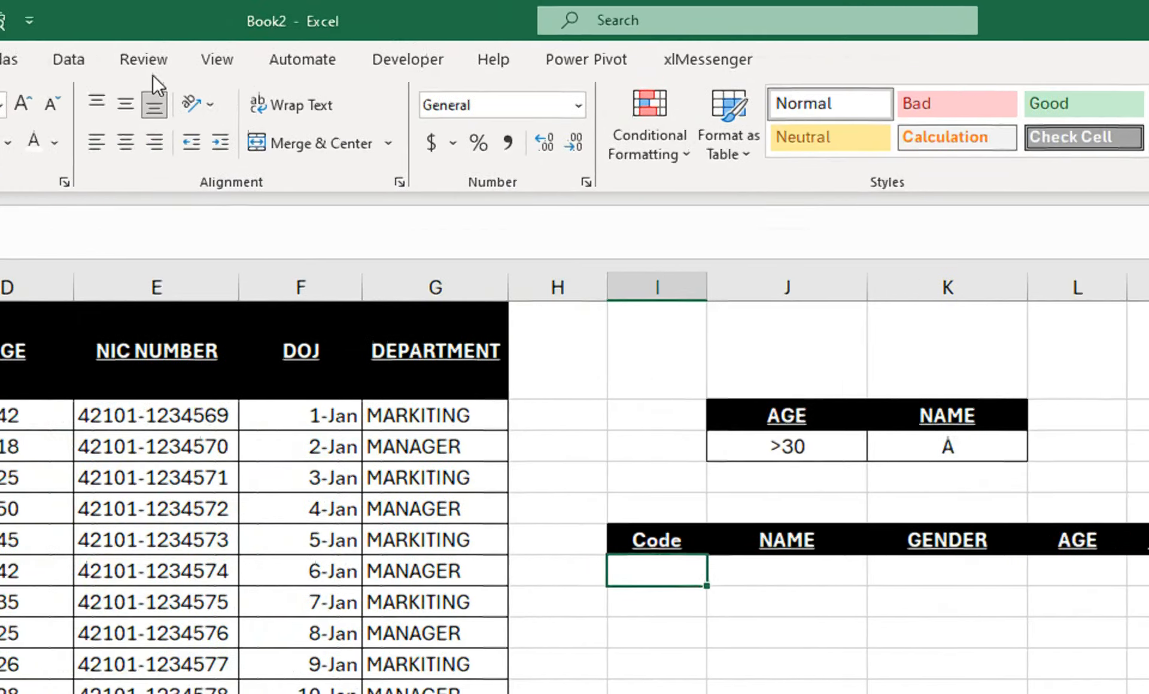
{"action": "left_click", "coordinate": [206, 67]}
{"action": "left_click", "coordinate": [975, 154]}
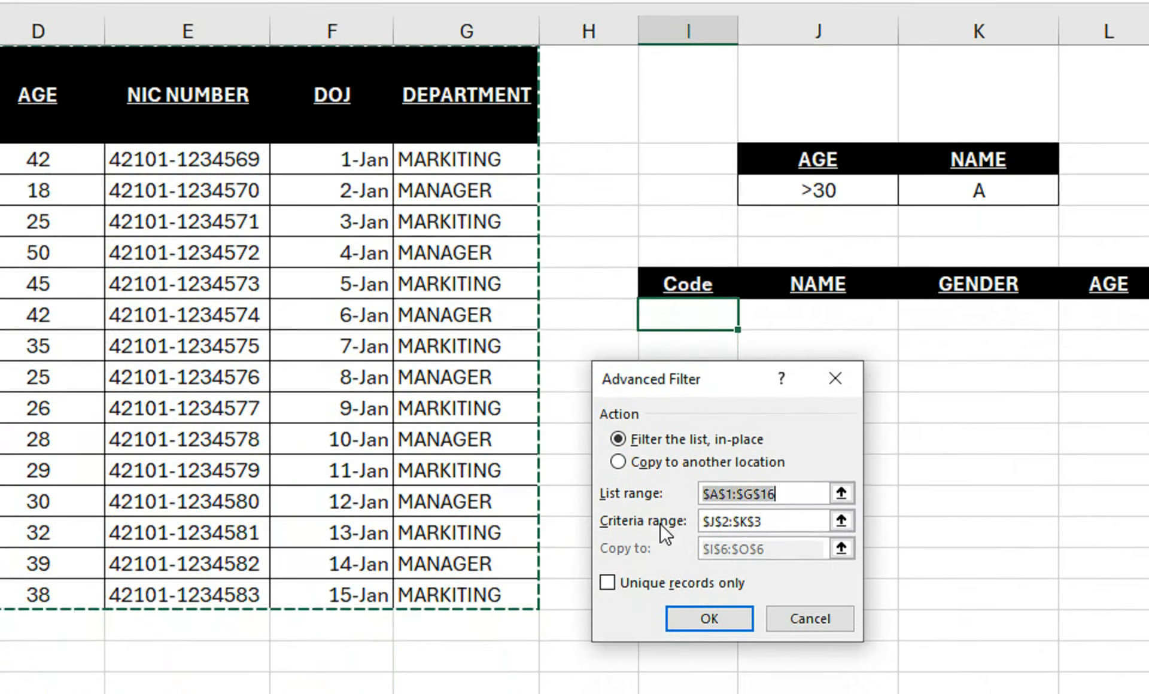
{"action": "left_click_drag", "start_coordinate": [781, 523], "coordinate": [672, 504]}
{"action": "left_click_drag", "start_coordinate": [965, 163], "coordinate": [910, 204]}
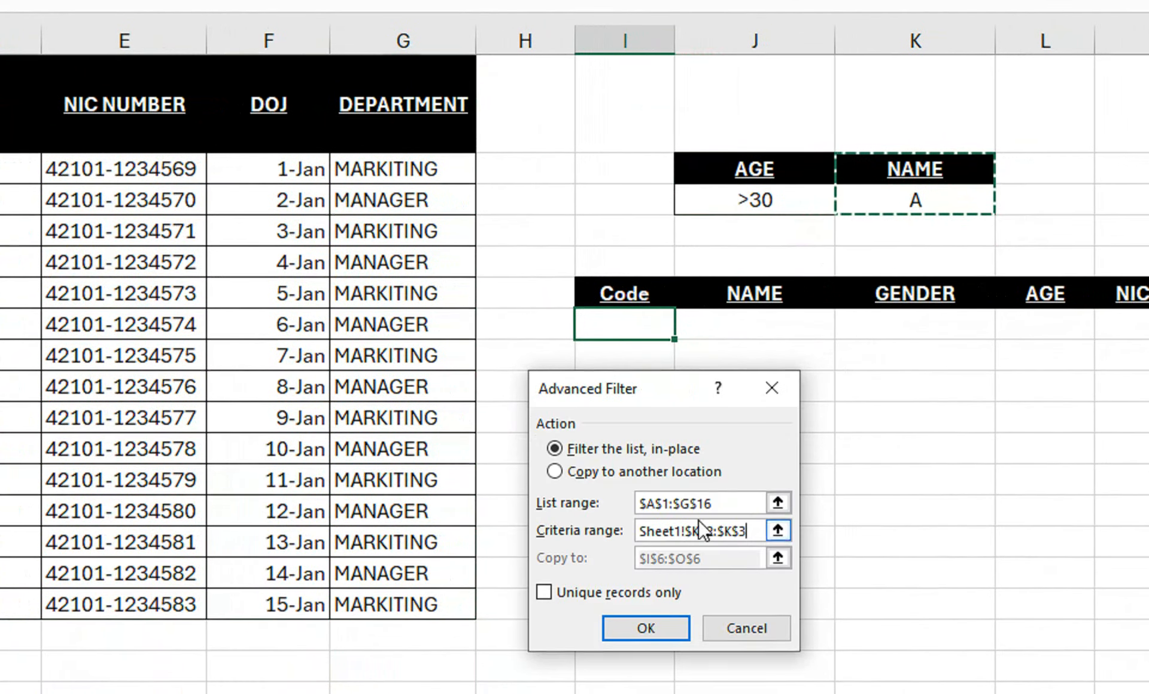
{"action": "left_click", "coordinate": [555, 456]}
{"action": "left_click", "coordinate": [709, 542]}
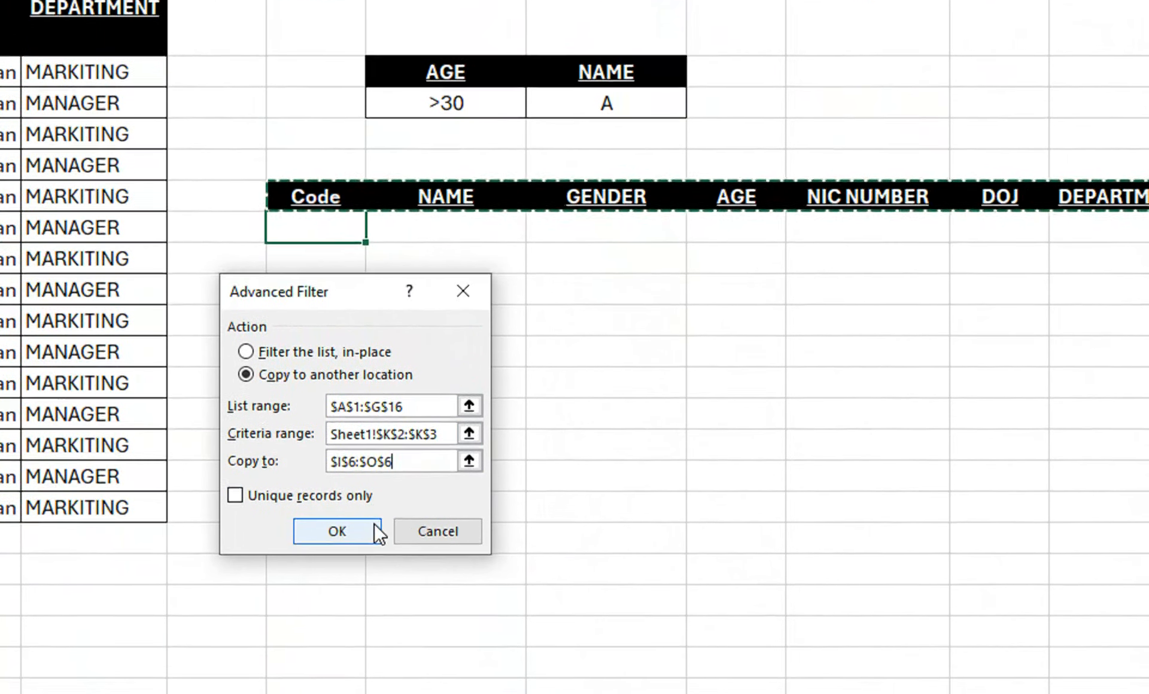
{"action": "left_click", "coordinate": [375, 520]}
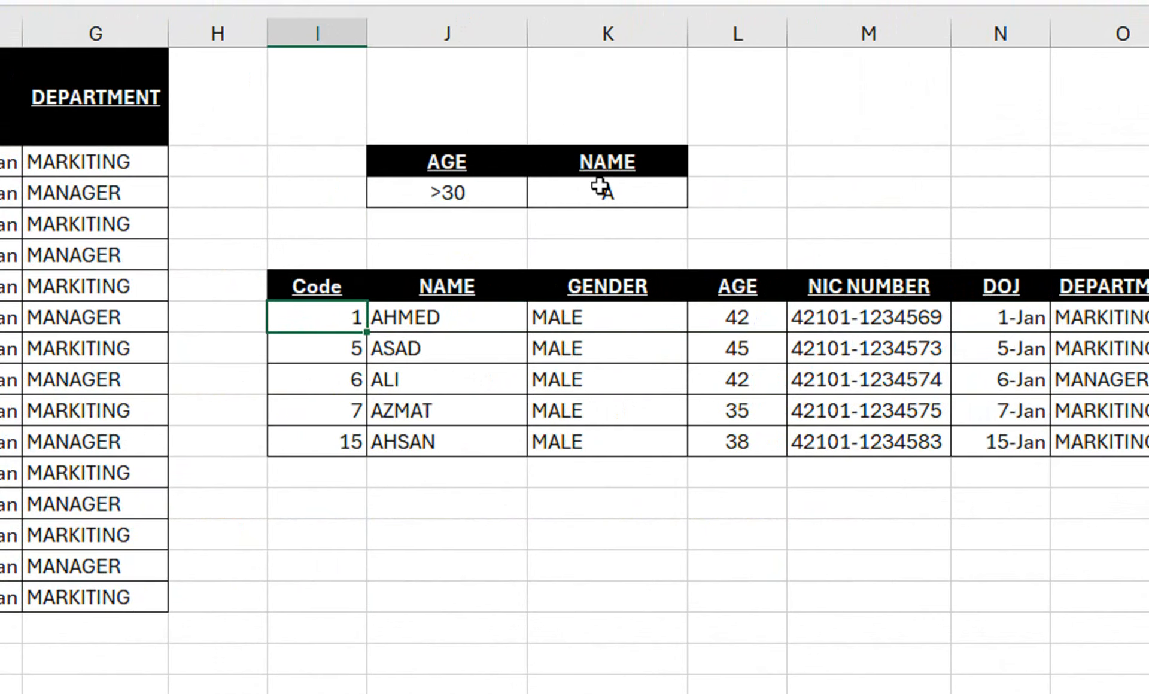
Clear the contents and formatting of the extracted records in I7:O11
{"action": "left_click_drag", "start_coordinate": [326, 310], "coordinate": [1041, 440]}
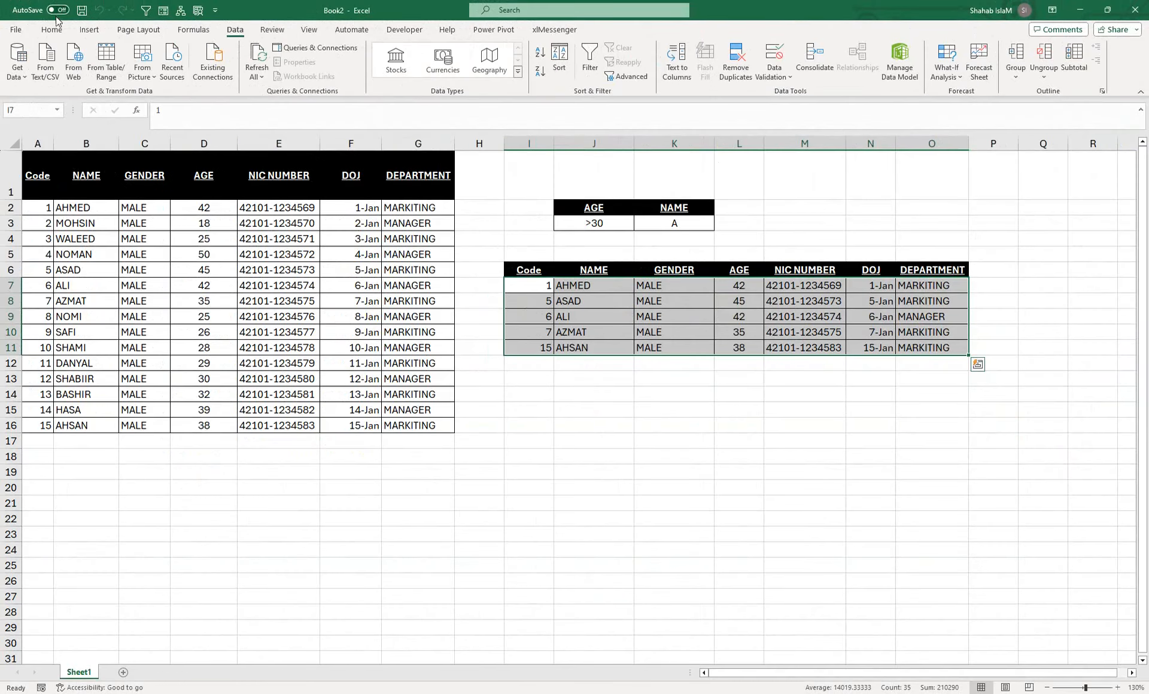
{"action": "left_click", "coordinate": [51, 29]}
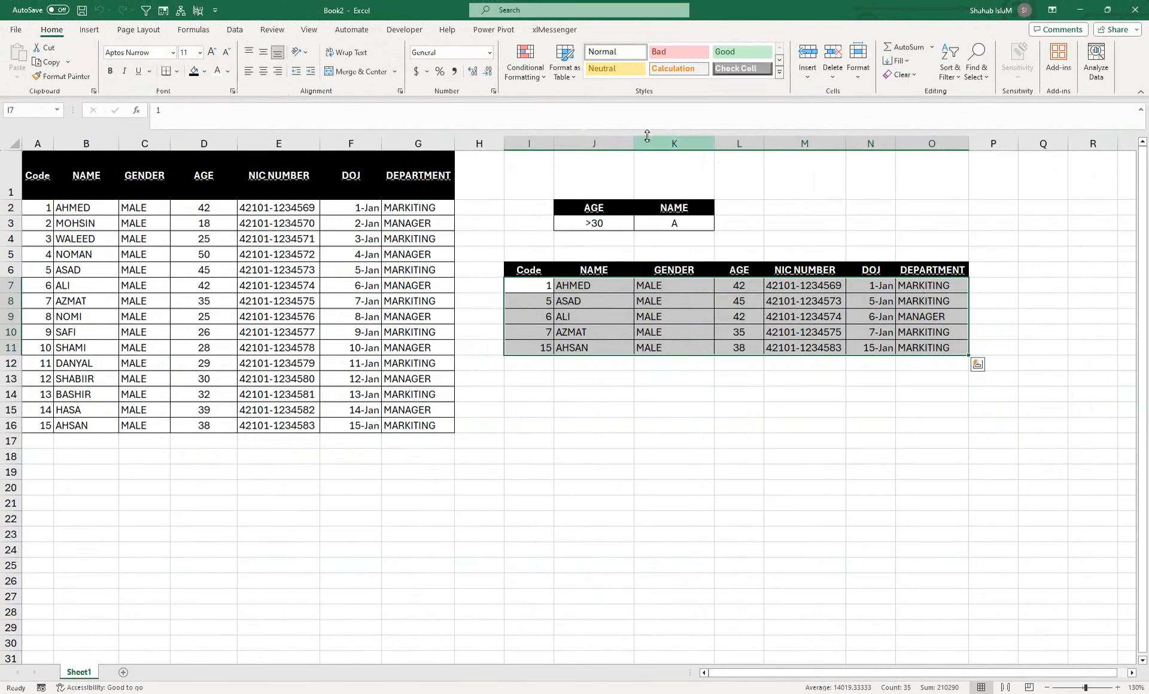
{"action": "left_click", "coordinate": [902, 74]}
{"action": "left_click", "coordinate": [924, 120]}
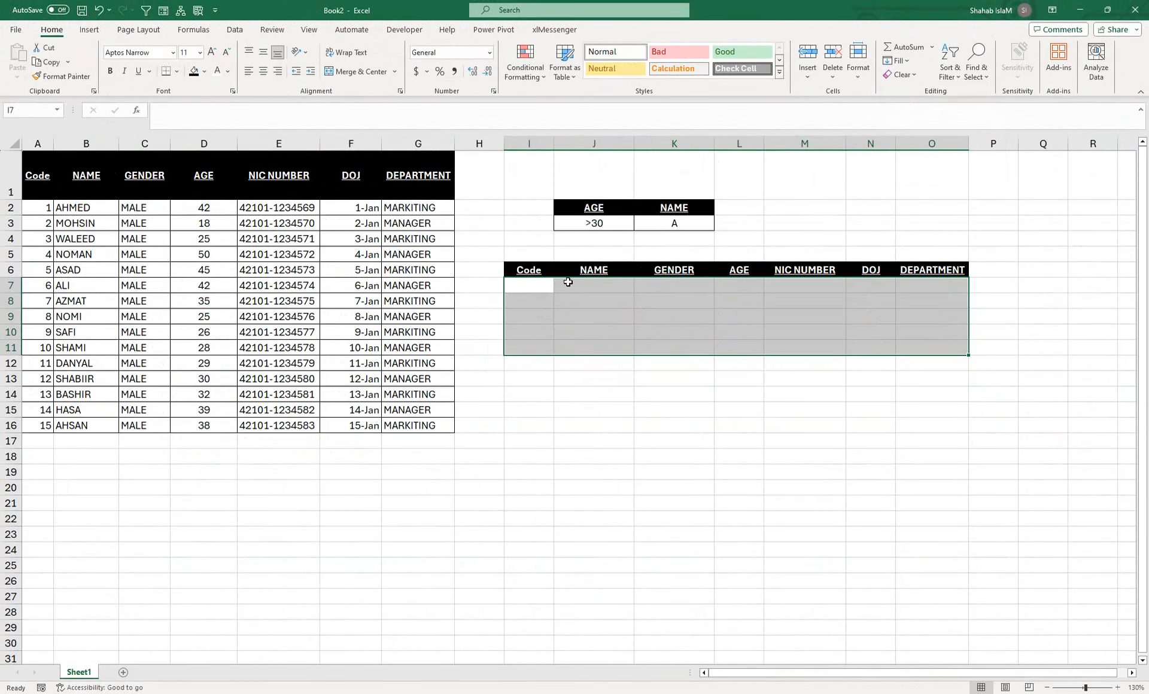
{"action": "left_click", "coordinate": [538, 284]}
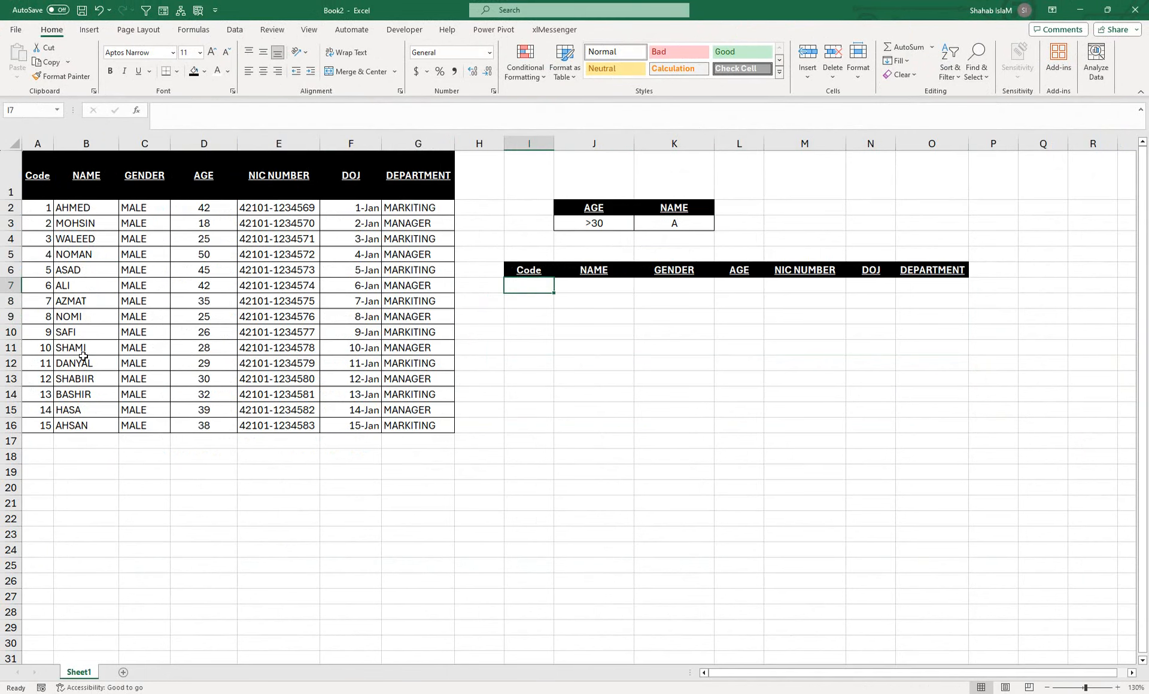
Change the NAME criterion in K3 to the wildcard *M
{"action": "left_click", "coordinate": [92, 279]}
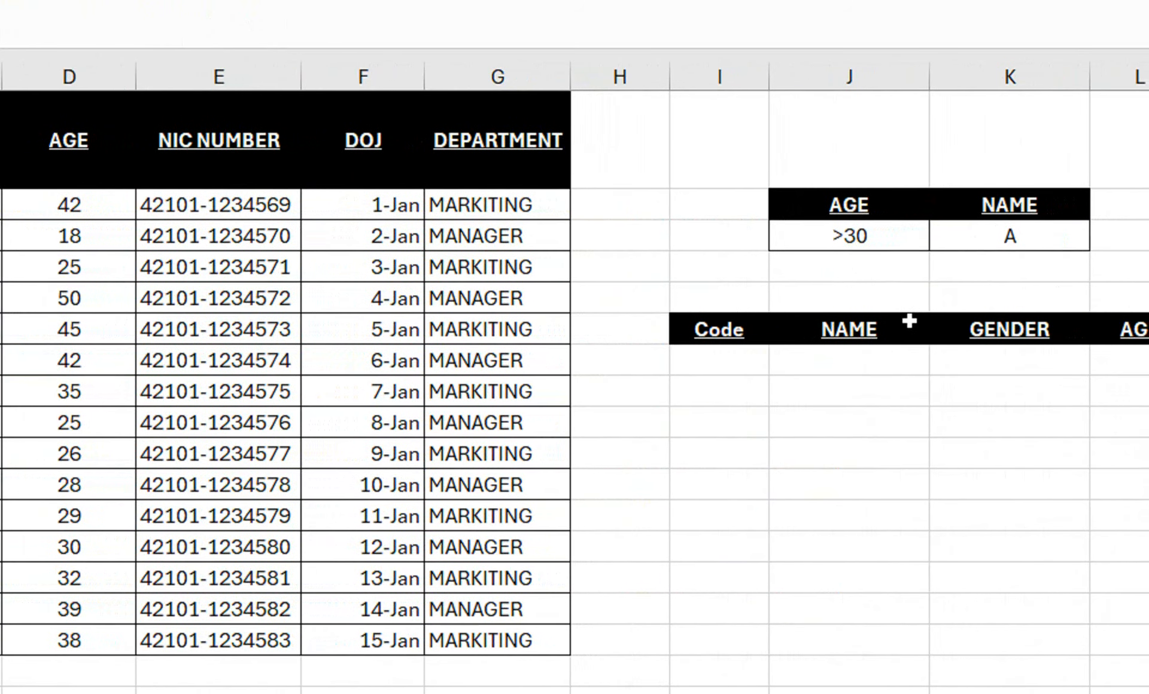
{"action": "left_click", "coordinate": [756, 360]}
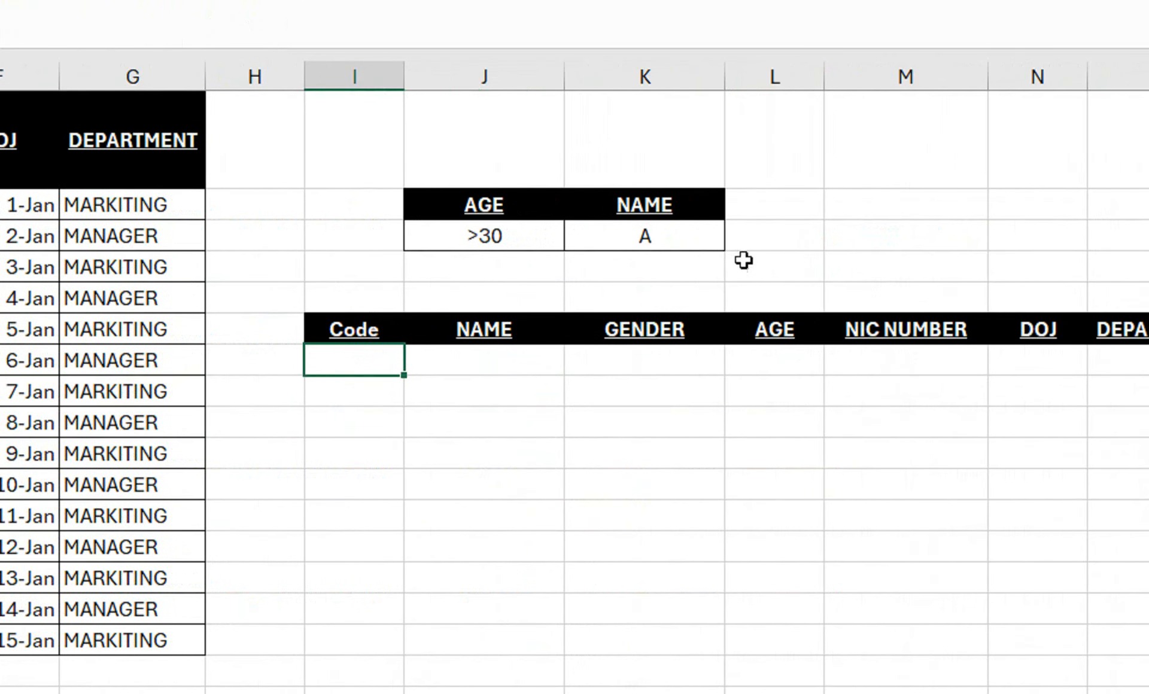
{"action": "left_click", "coordinate": [1069, 234]}
{"action": "type", "text": "m"}
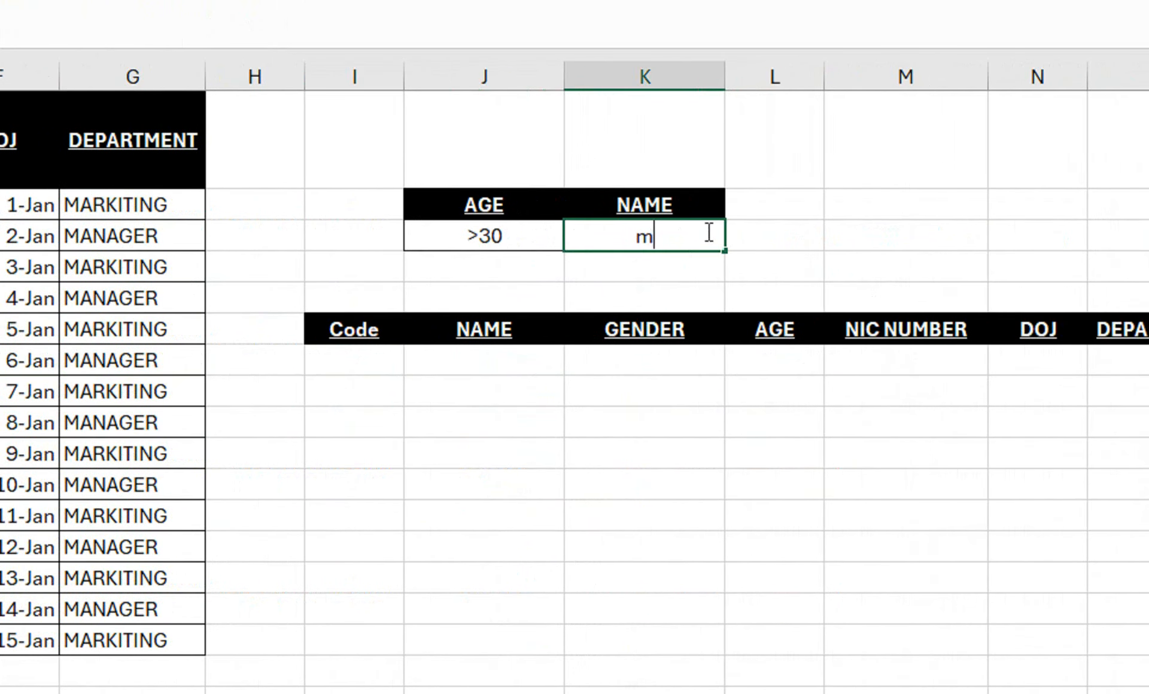
{"action": "key", "text": "BackSpace"}
{"action": "type", "text": "*m"}
{"action": "key", "text": "BackSpace"}
{"action": "type", "text": "M"}
Extract the records matching the *M criterion in K2:K3 from A1:G16 to I6:O6 with Advanced Filter
{"action": "left_click", "coordinate": [360, 362]}
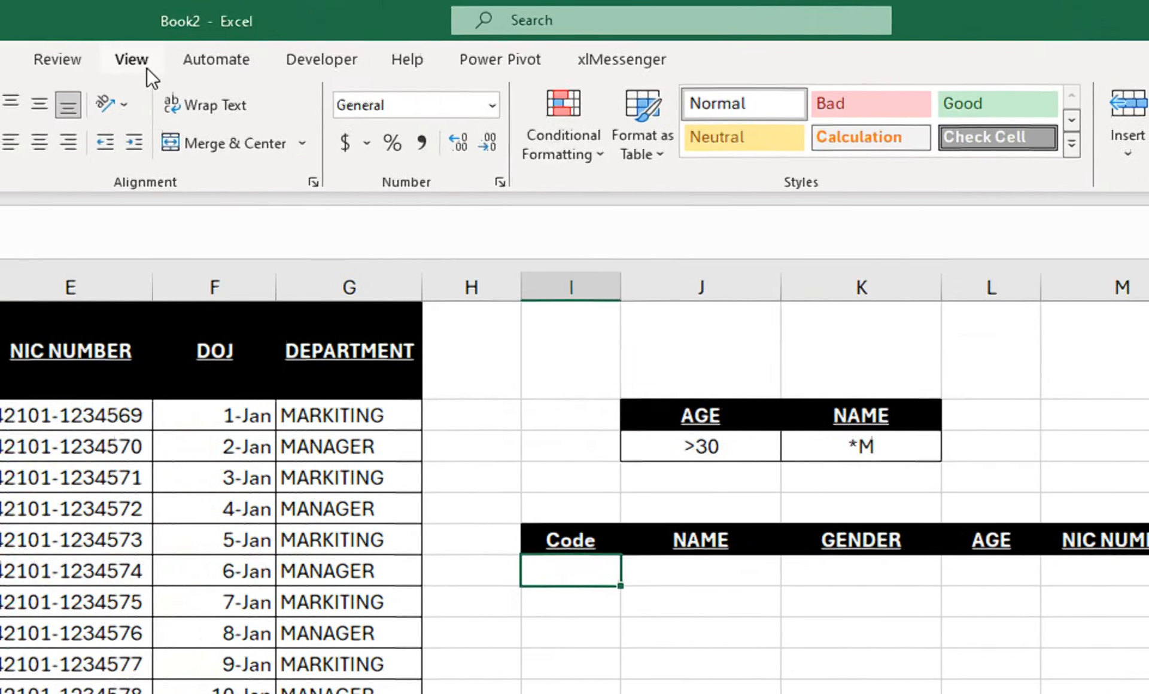
{"action": "left_click", "coordinate": [224, 56]}
{"action": "left_click", "coordinate": [928, 157]}
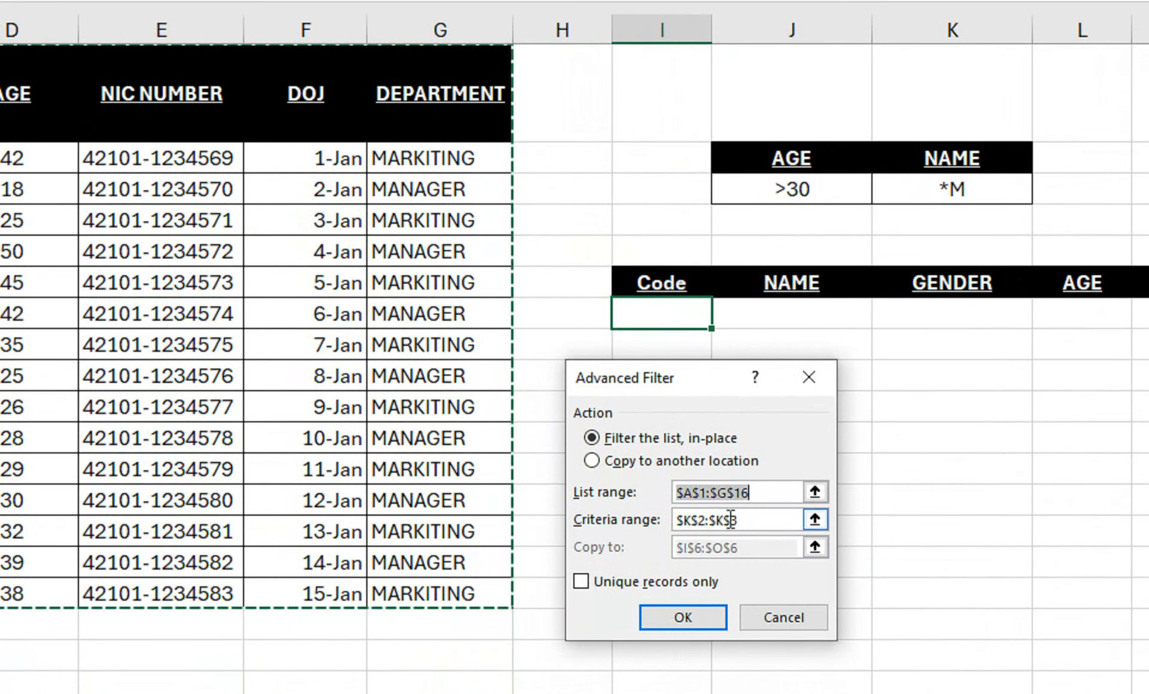
{"action": "left_click", "coordinate": [752, 550]}
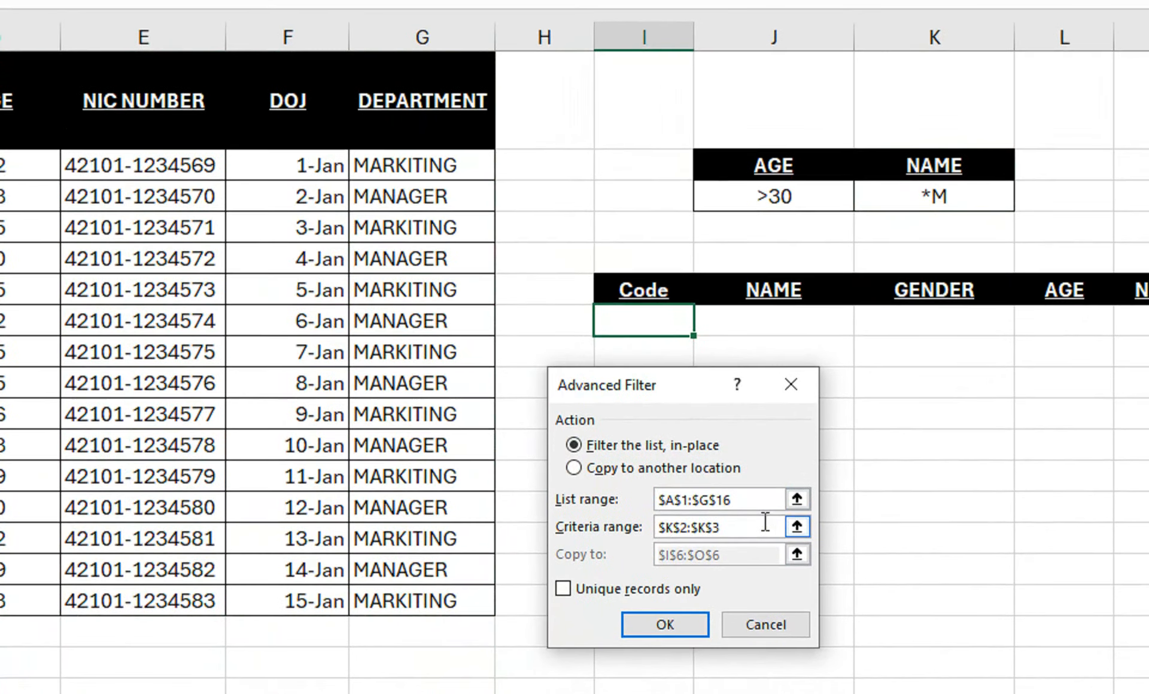
{"action": "left_click_drag", "start_coordinate": [779, 519], "coordinate": [630, 514]}
{"action": "left_click_drag", "start_coordinate": [933, 168], "coordinate": [937, 206]}
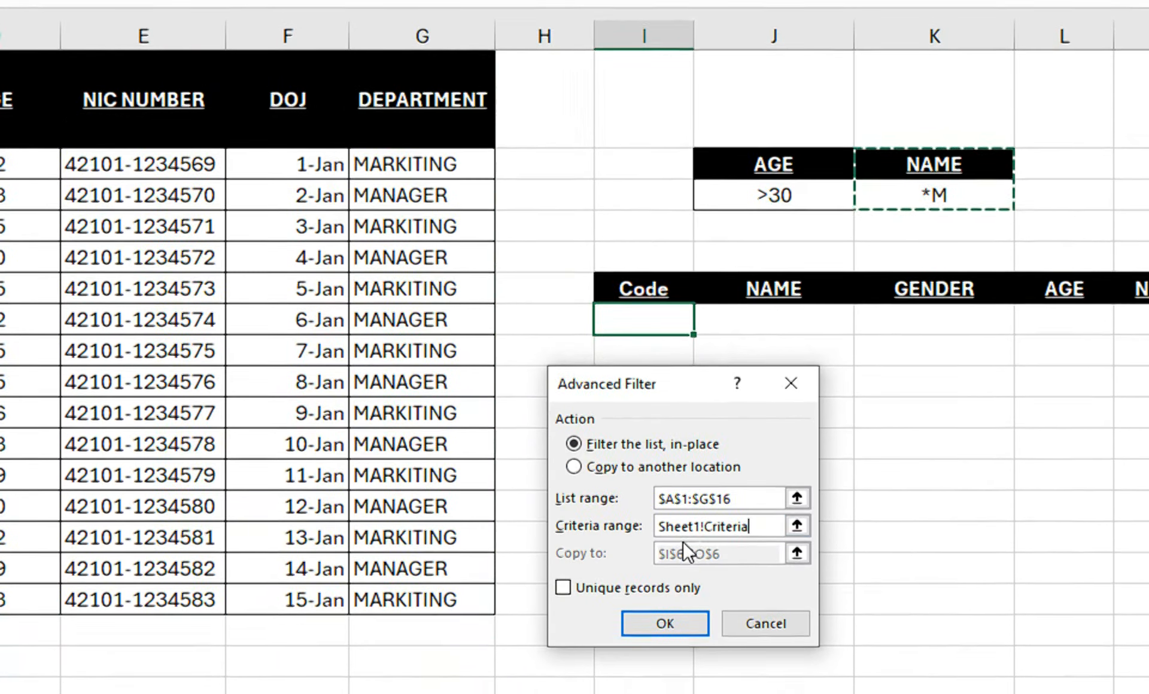
{"action": "left_click", "coordinate": [587, 449]}
{"action": "left_click", "coordinate": [731, 529]}
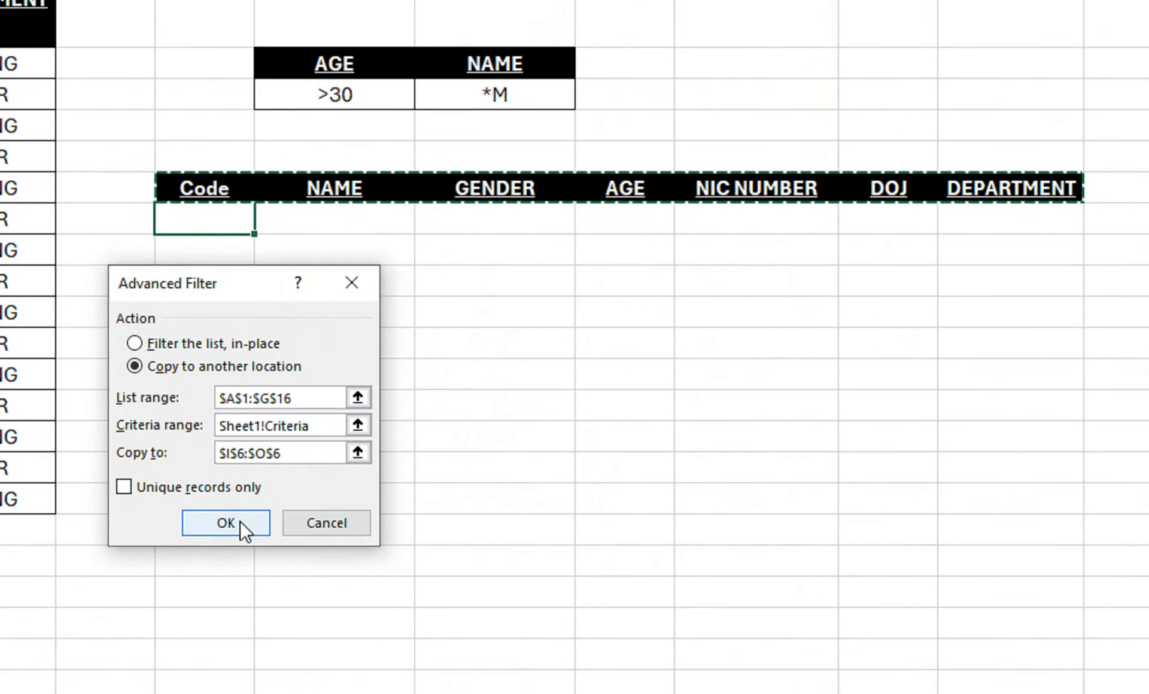
{"action": "left_click", "coordinate": [240, 521]}
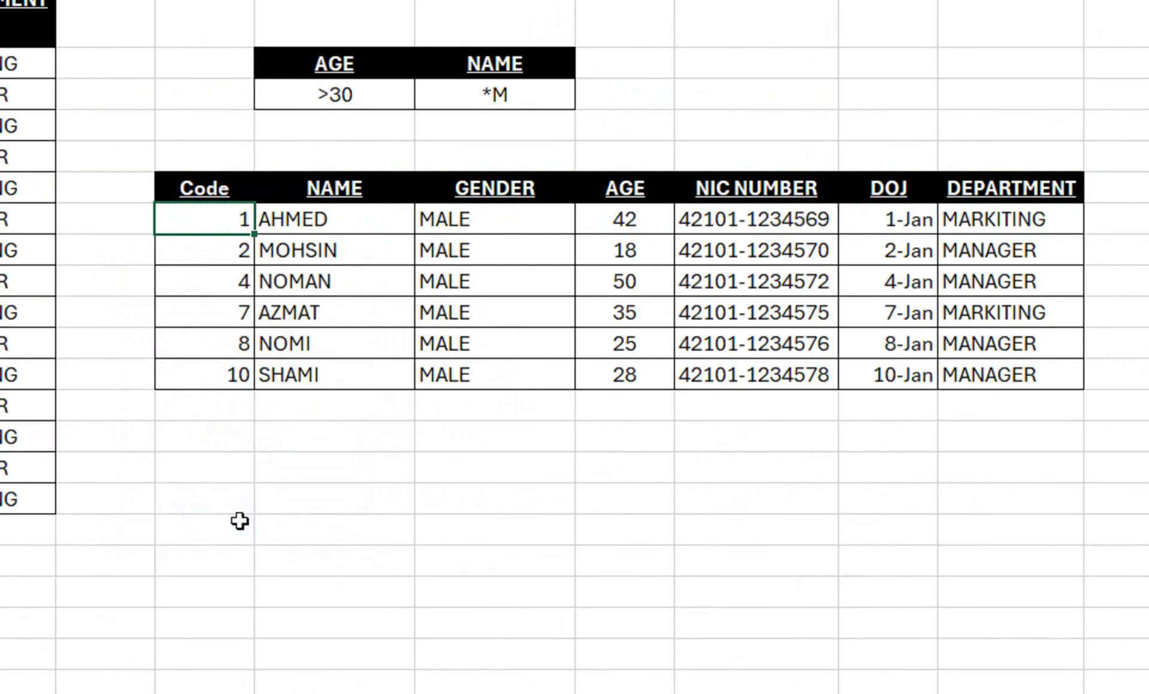